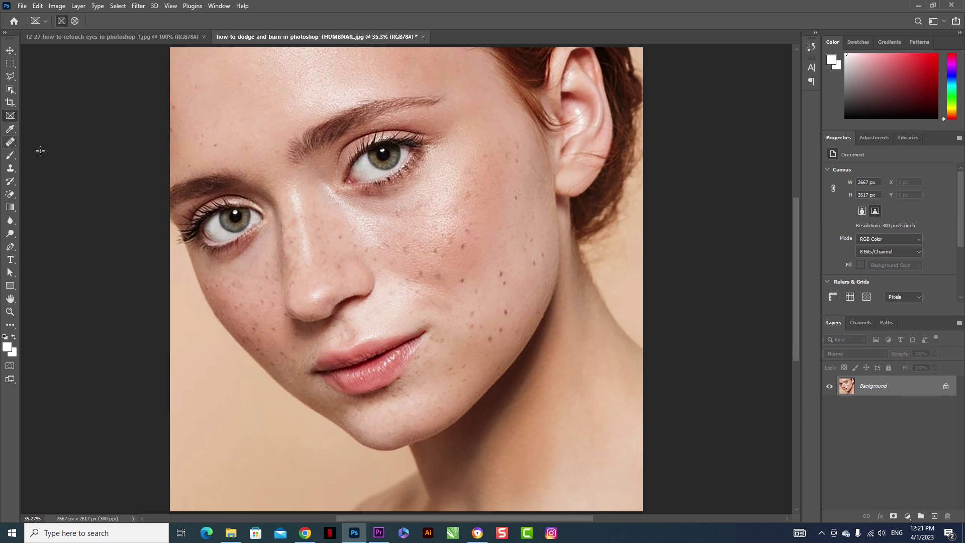
Step: Duplicate the Background layer so the retouching has its own copy
click(10, 50)
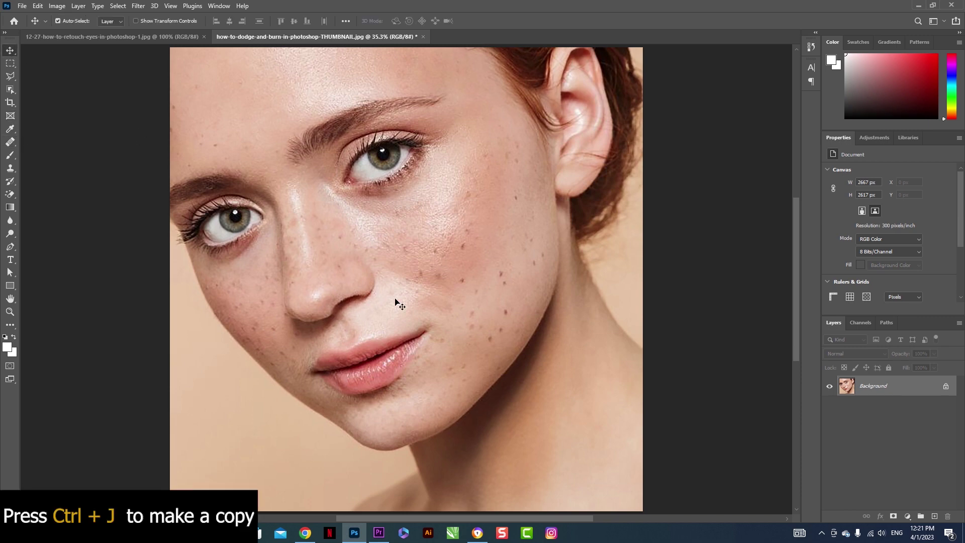
key(ctrl+j)
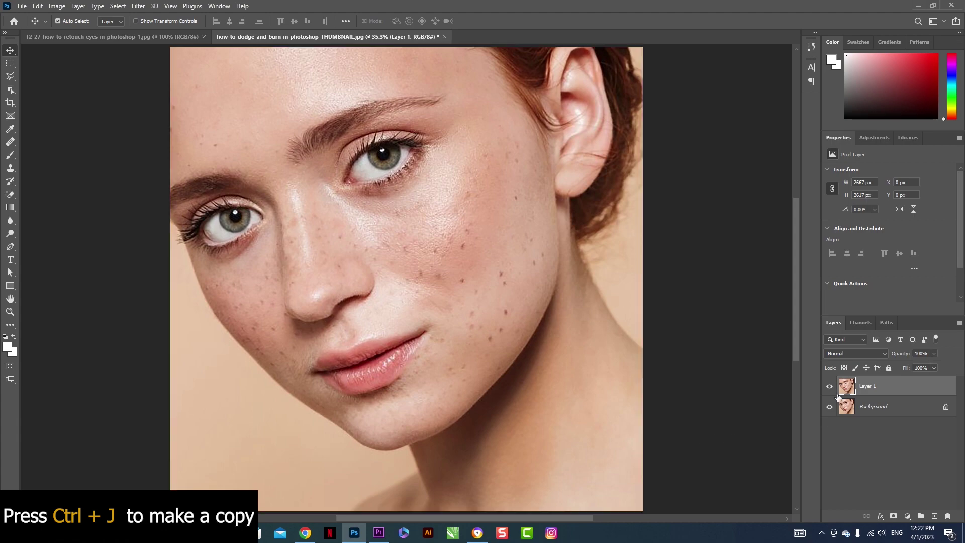
Step: Remove the dark freckles on the middle of the ear-side cheek with the Patch tool, using clean skin nearby
right_click(10, 143)
click(59, 162)
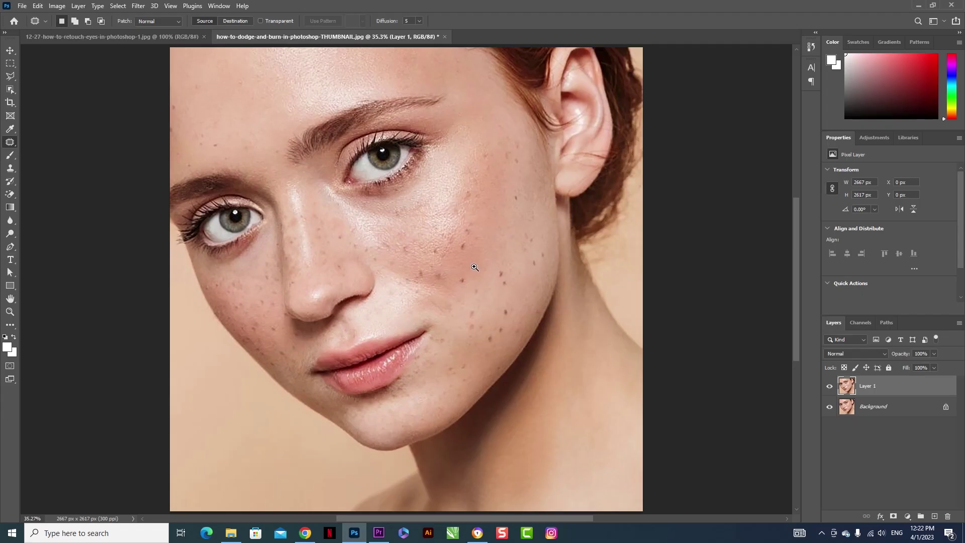
scroll(473, 271, up, 5)
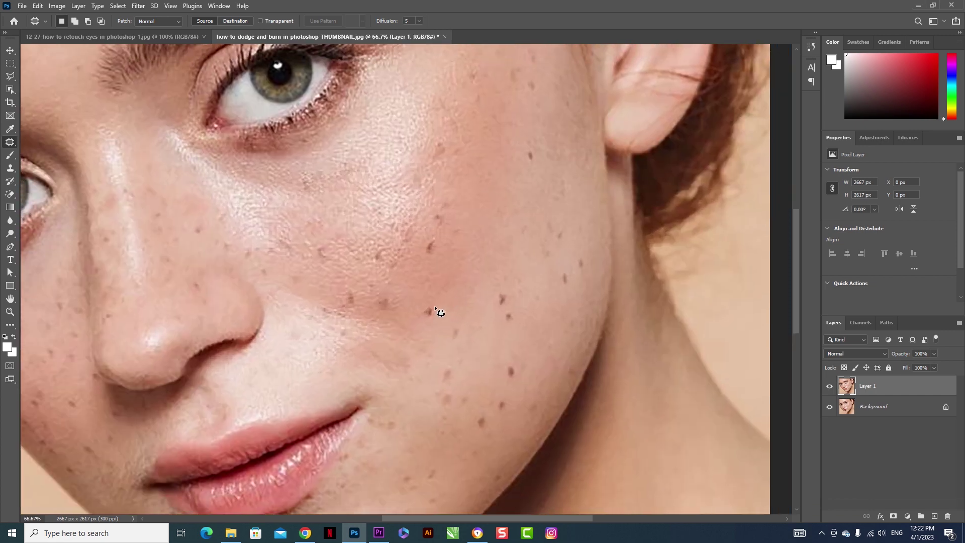
mouse_move(436, 308)
mouse_down()
mouse_move(425, 326)
mouse_move(436, 309)
mouse_up()
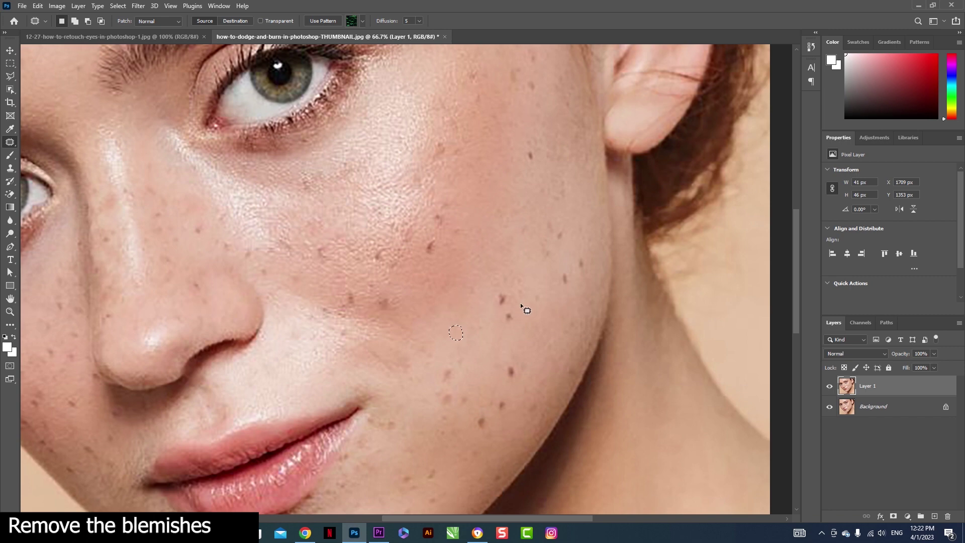
mouse_move(511, 317)
mouse_down()
mouse_move(495, 305)
mouse_move(504, 289)
mouse_move(506, 323)
mouse_move(508, 310)
mouse_move(466, 277)
mouse_up()
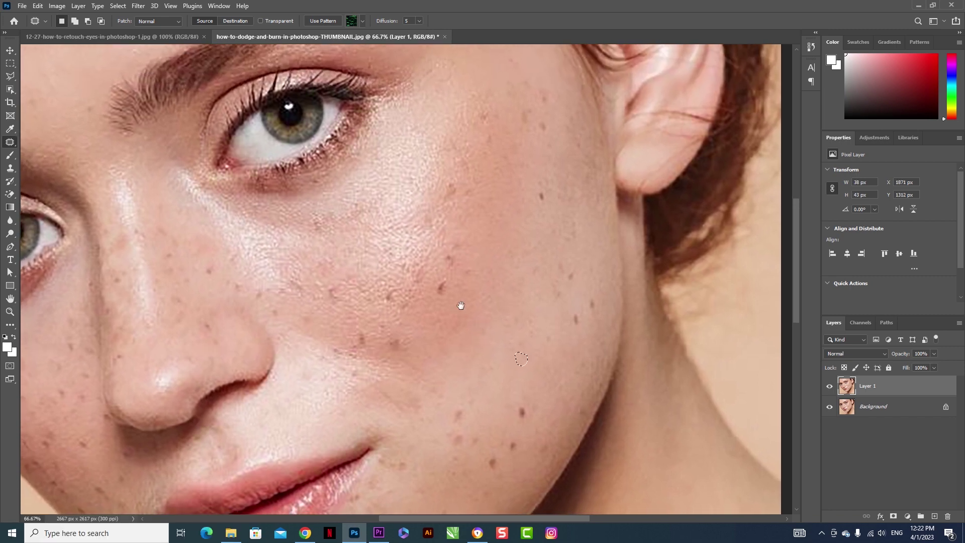
mouse_move(450, 281)
mouse_down()
mouse_move(434, 297)
mouse_move(456, 273)
mouse_move(456, 252)
mouse_up()
mouse_move(452, 263)
mouse_down()
mouse_move(461, 288)
mouse_move(472, 280)
mouse_up()
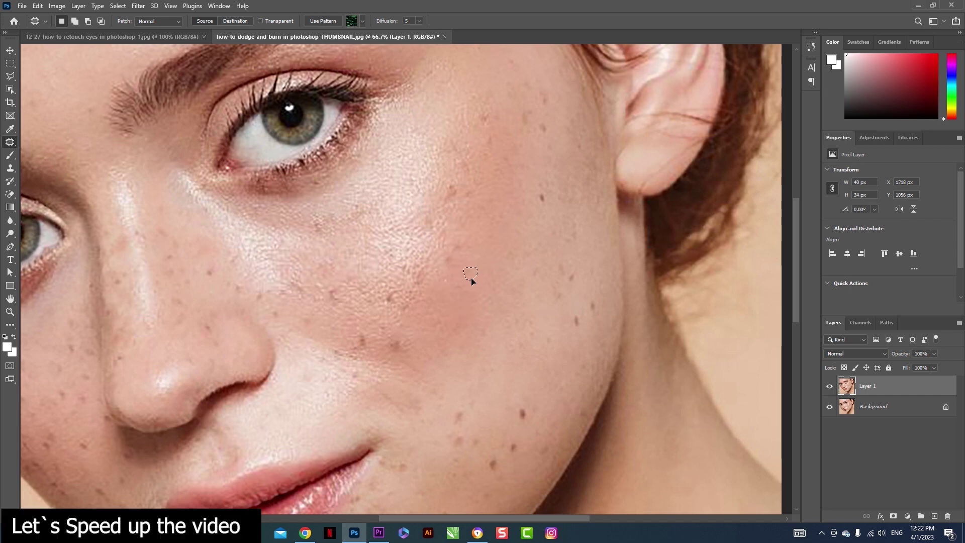
drag(453, 265, 455, 261)
drag(454, 253, 470, 267)
Step: Patch out the freckles between the nose, cheek and mouth corner and down across the lower ear-side cheek
drag(391, 310, 389, 306)
drag(389, 299, 413, 307)
drag(370, 346, 368, 350)
drag(363, 342, 347, 329)
drag(415, 347, 408, 352)
mouse_move(397, 345)
mouse_down()
mouse_move(420, 332)
mouse_move(384, 323)
mouse_up()
drag(386, 327, 363, 334)
mouse_move(348, 349)
mouse_down()
mouse_move(353, 359)
mouse_move(338, 334)
mouse_up()
mouse_move(354, 368)
mouse_down()
mouse_move(358, 380)
mouse_move(350, 370)
mouse_up()
drag(356, 374, 370, 390)
mouse_move(476, 426)
mouse_down()
mouse_move(433, 369)
mouse_move(424, 381)
mouse_up()
drag(418, 385, 408, 369)
drag(438, 377, 437, 378)
drag(435, 385, 437, 368)
drag(456, 399, 455, 399)
drag(453, 408, 481, 397)
drag(472, 355, 475, 359)
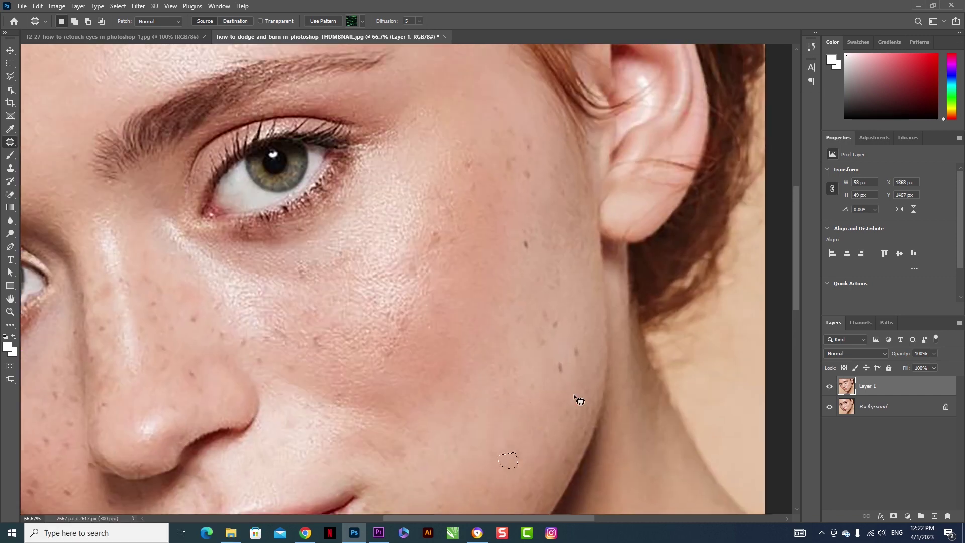
Step: Patch out the spots along the cheek edge in front of the ear and up towards the temple
drag(562, 361, 559, 362)
drag(524, 239, 547, 246)
mouse_move(529, 174)
mouse_down()
mouse_move(532, 203)
mouse_move(520, 184)
mouse_up()
drag(513, 194, 512, 220)
drag(543, 172, 527, 167)
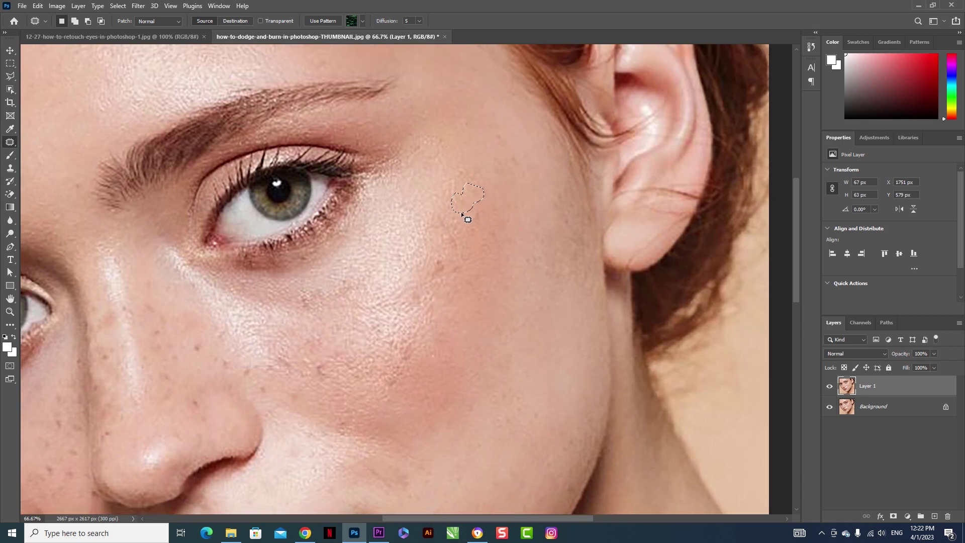
Step: Patch the remaining freckles on the inner cheek beside the nose and on the nose itself
mouse_move(446, 272)
mouse_down()
mouse_move(457, 266)
mouse_move(416, 364)
mouse_up()
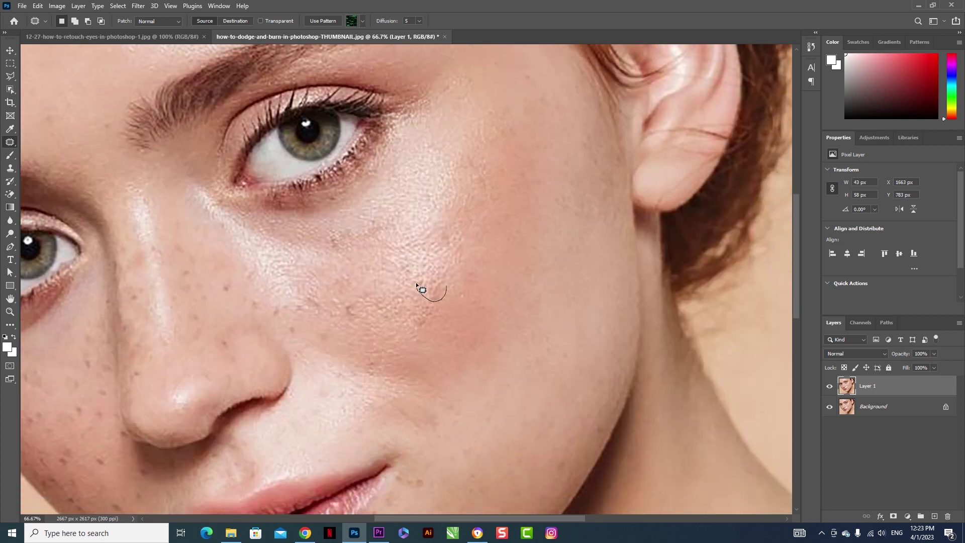
mouse_move(416, 285)
mouse_down()
mouse_move(417, 327)
mouse_move(342, 304)
mouse_up()
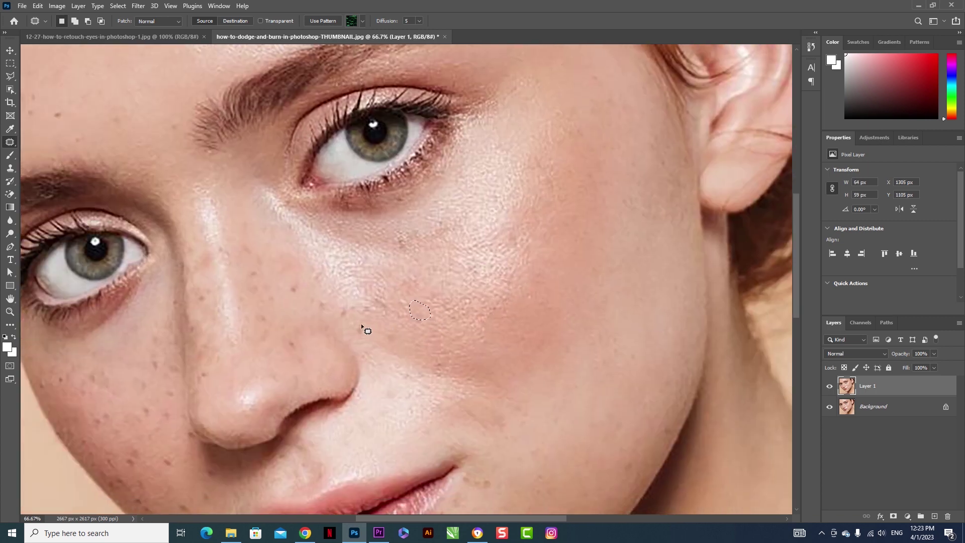
mouse_move(359, 332)
mouse_down()
mouse_move(338, 304)
mouse_move(349, 306)
mouse_up()
drag(327, 299, 321, 297)
mouse_move(321, 303)
mouse_down()
mouse_move(328, 275)
mouse_move(317, 271)
mouse_up()
drag(299, 284, 274, 279)
drag(262, 277, 249, 247)
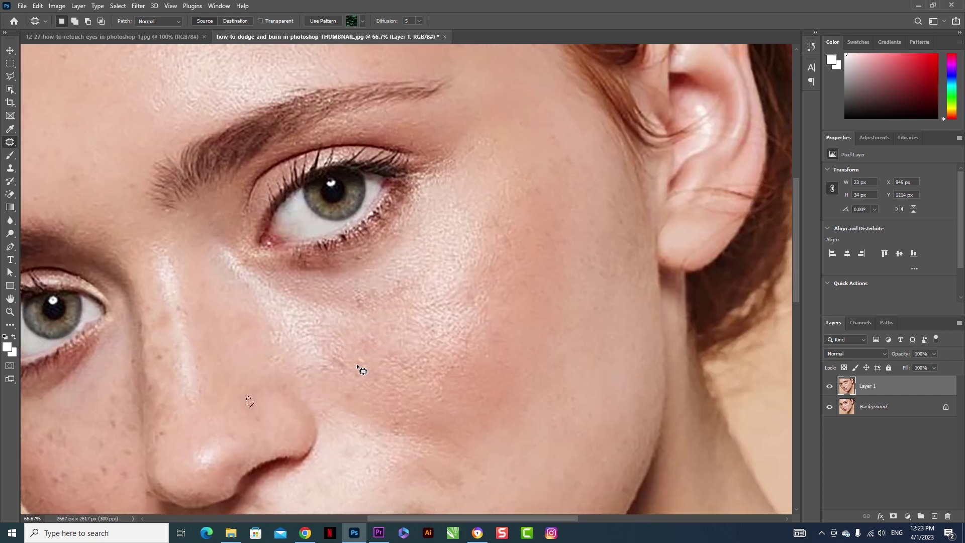
Step: Patch the small marks on the upper cheek beneath the ear-side eye and clear the selection
drag(360, 366, 342, 360)
scroll(383, 346, up, 1)
mouse_move(410, 324)
mouse_down()
mouse_move(372, 338)
mouse_move(410, 315)
mouse_up()
drag(392, 324, 398, 354)
key(ctrl+d)
scroll(411, 351, up, 1)
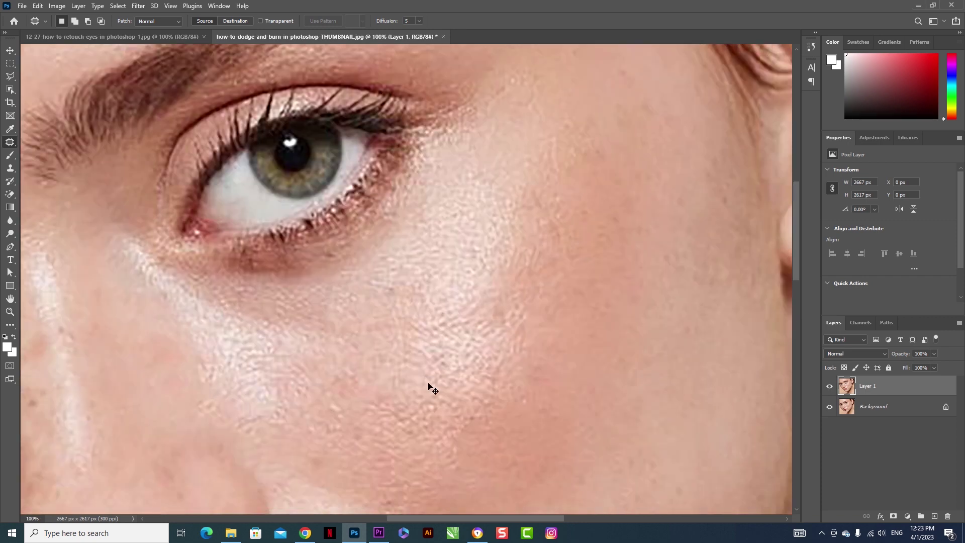
Step: Patch the blemishes on the skin around the lower lip and chin, then clear the selection
scroll(428, 384, down, 1)
scroll(490, 342, down, 2)
mouse_move(471, 336)
mouse_down()
mouse_move(471, 357)
mouse_move(464, 377)
mouse_up()
drag(420, 288, 438, 311)
drag(360, 383, 387, 363)
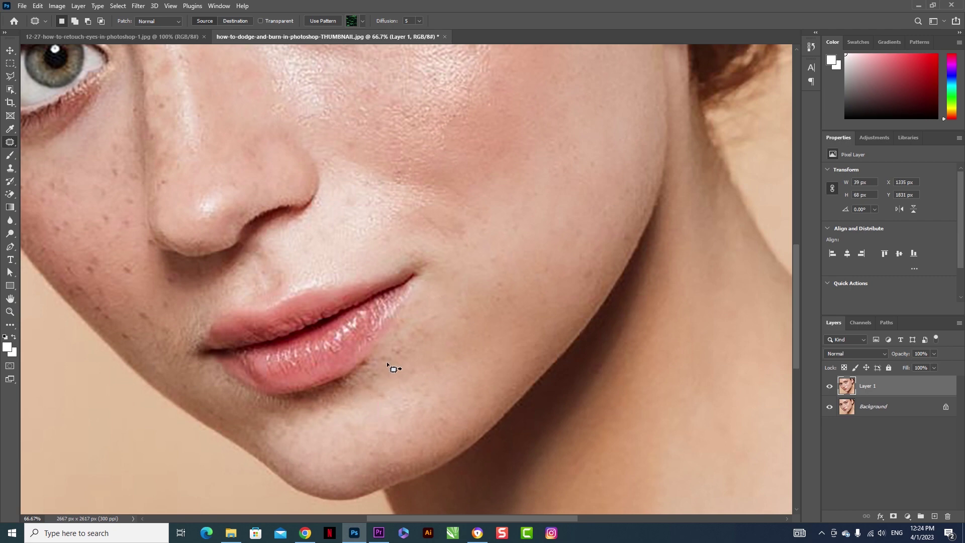
mouse_move(405, 328)
mouse_down()
mouse_move(397, 350)
mouse_move(398, 342)
mouse_move(371, 360)
mouse_up()
mouse_move(371, 363)
mouse_down()
mouse_move(385, 383)
mouse_move(400, 355)
mouse_up()
key(ctrl+d)
Step: Patch the spots beside the mouth corner and along the lower cheek towards the jawline
drag(410, 315, 415, 320)
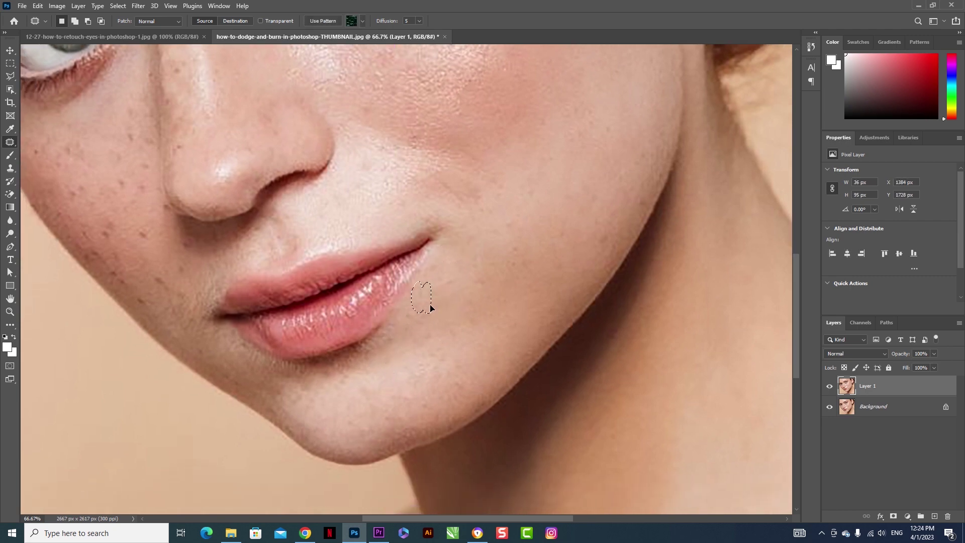
drag(521, 261, 525, 267)
key(ctrl+d)
drag(589, 261, 587, 264)
drag(626, 226, 615, 230)
Step: Patch out the dark spots on the forehead above the far eyebrow and clear the selection
drag(362, 225, 558, 462)
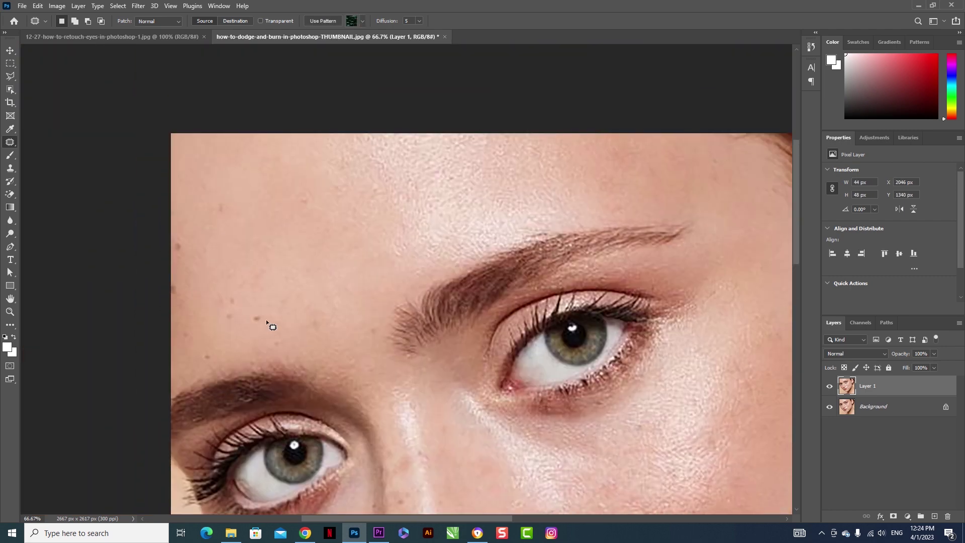
drag(267, 339, 278, 341)
drag(178, 245, 211, 236)
drag(226, 216, 223, 216)
drag(180, 273, 177, 284)
drag(178, 287, 206, 281)
drag(317, 197, 306, 179)
key(ctrl+d)
Step: Patch the freckles on the far cheek, from below the eye down beside the nose
drag(359, 428, 347, 271)
drag(367, 429, 341, 270)
drag(364, 180, 361, 183)
drag(360, 264, 371, 262)
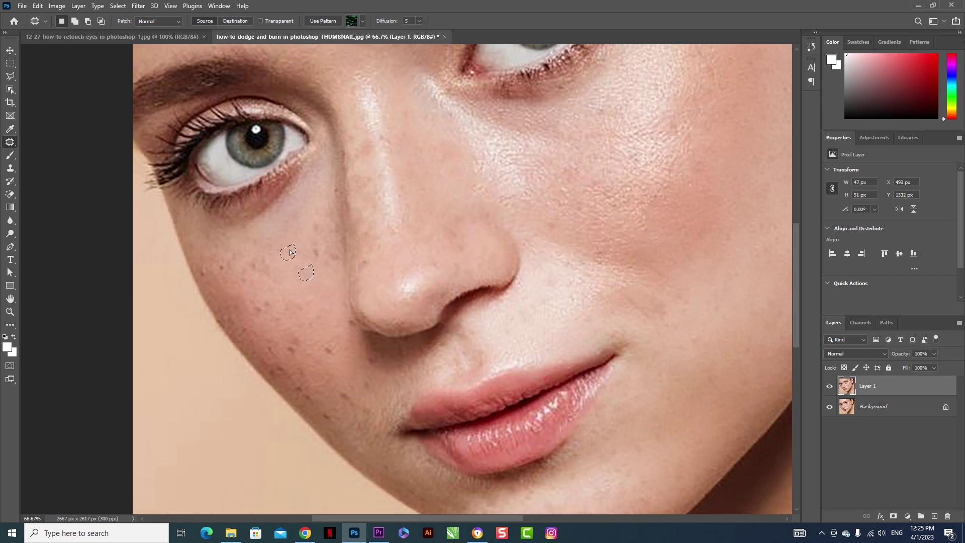
scroll(330, 244, down, 1)
mouse_move(321, 307)
mouse_down()
mouse_move(332, 317)
mouse_move(318, 346)
mouse_up()
scroll(335, 316, down, 1)
drag(286, 300, 287, 320)
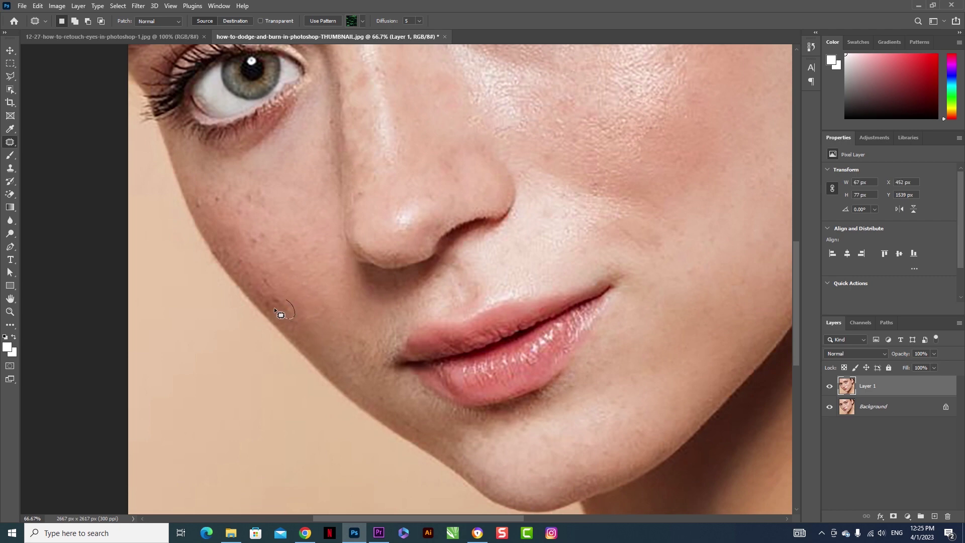
Step: Patch the remaining freckles along the outer edge of the far cheek
drag(283, 270, 307, 344)
mouse_move(288, 314)
mouse_down()
mouse_move(276, 326)
mouse_move(288, 314)
mouse_up()
mouse_move(281, 314)
mouse_down()
mouse_move(279, 269)
mouse_move(256, 283)
mouse_move(244, 276)
mouse_up()
mouse_move(239, 276)
mouse_down()
mouse_move(263, 268)
mouse_move(227, 277)
mouse_up()
drag(222, 280, 247, 292)
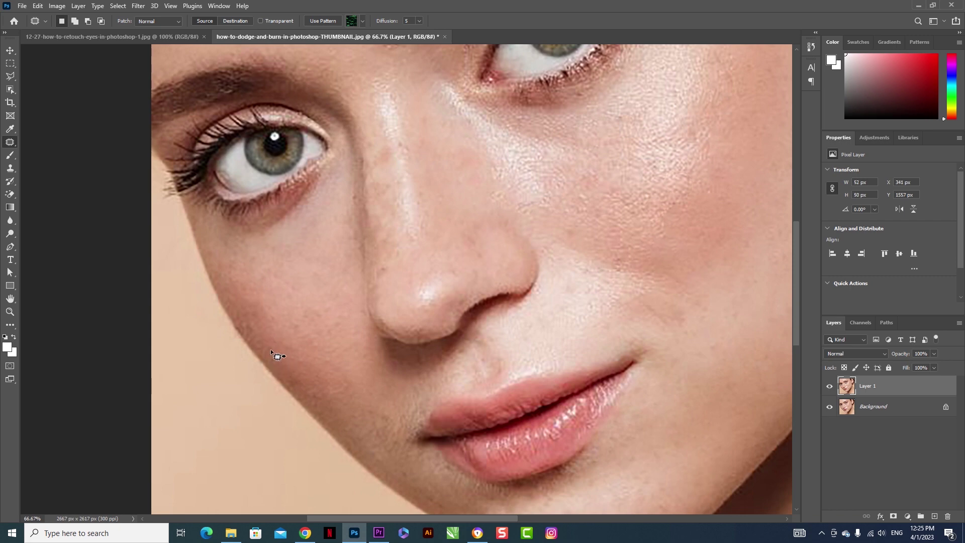
drag(268, 346, 282, 360)
Step: Patch the faint marks beneath the far eye and on the side of the nose, then clear the selection
drag(335, 235, 326, 313)
drag(342, 266, 342, 285)
drag(345, 280, 338, 309)
mouse_move(386, 220)
mouse_down()
mouse_move(396, 219)
mouse_move(396, 232)
mouse_up()
drag(386, 243, 376, 249)
key(ctrl+d)
Step: Even out the larger uneven skin area above the mouth corner on the ear-side cheek with the Patch tool
scroll(397, 297, down, 2)
drag(467, 298, 405, 303)
scroll(447, 317, up, 1)
mouse_move(486, 380)
mouse_down()
mouse_move(460, 380)
mouse_move(483, 383)
mouse_move(502, 447)
mouse_up()
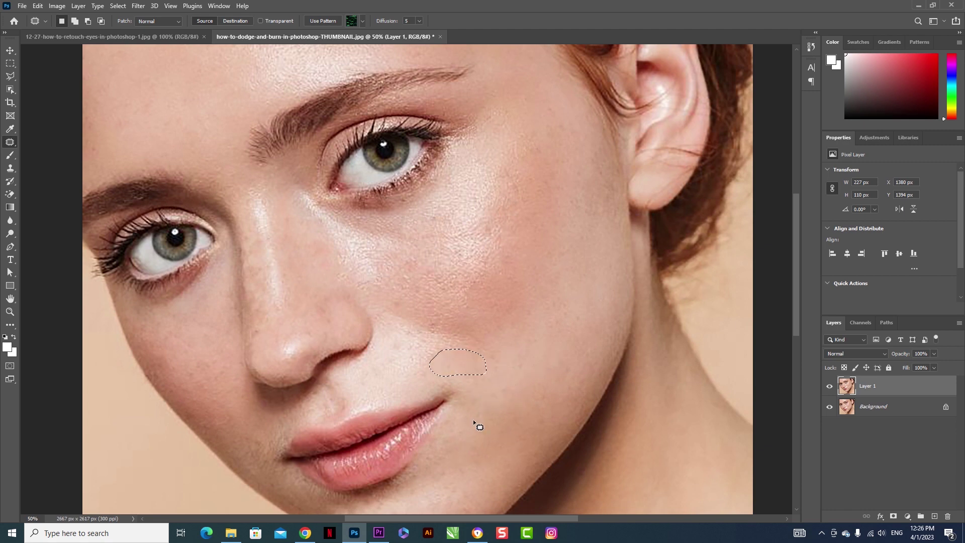
key(ctrl+d)
scroll(503, 380, down, 1)
drag(493, 269, 485, 322)
ctrl+click(502, 302)
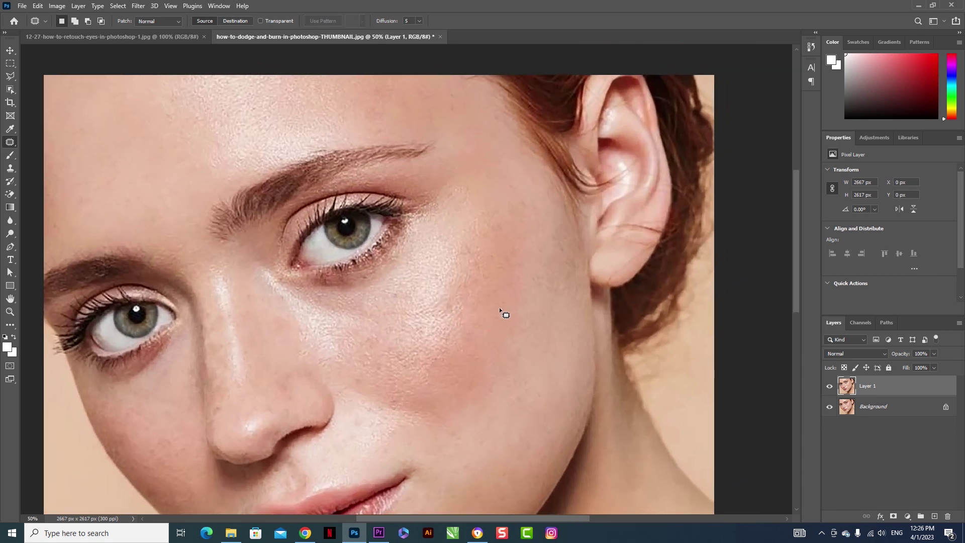
Step: Inspect the retouched face and compare it with the original by toggling the visibility of Layer 1
scroll(334, 349, down, 1)
drag(335, 362, 325, 326)
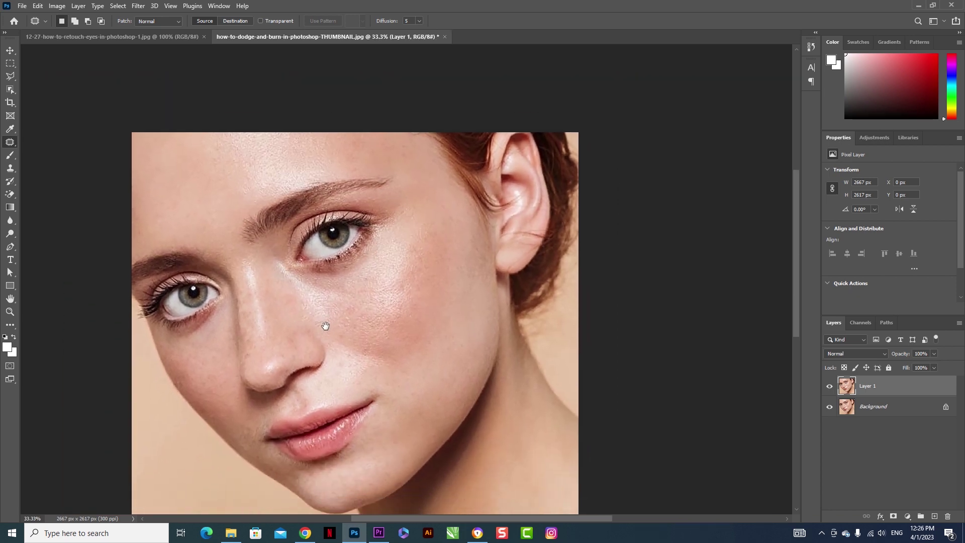
scroll(408, 432, up, 1)
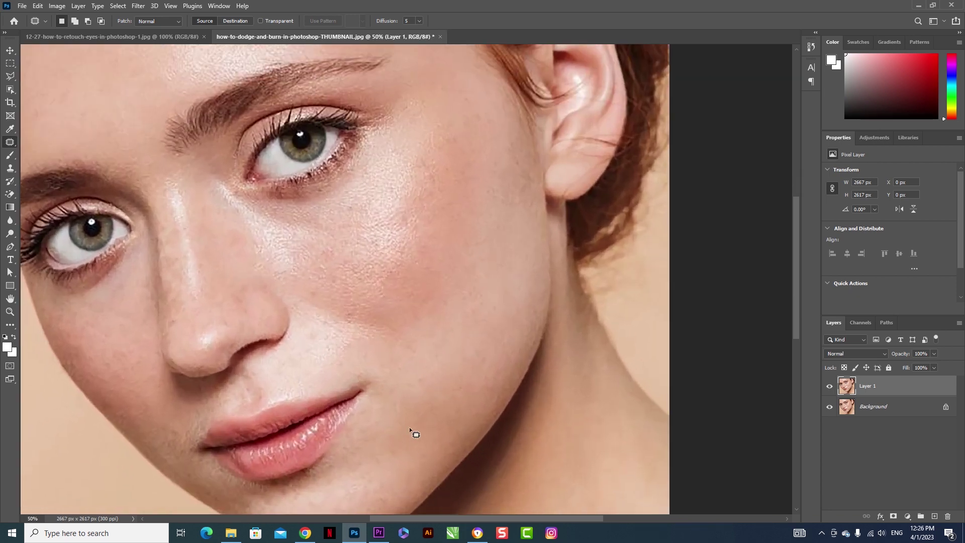
drag(355, 375, 380, 384)
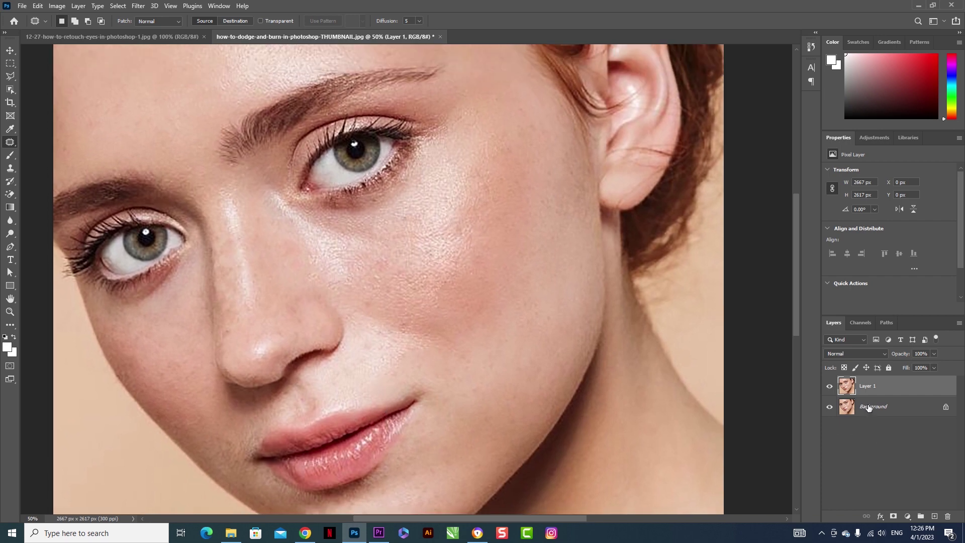
click(830, 387)
click(830, 386)
click(830, 387)
click(829, 387)
click(829, 387)
click(830, 386)
Step: Merge Layer 1 with the Background and duplicate the merged layer
shift+click(871, 412)
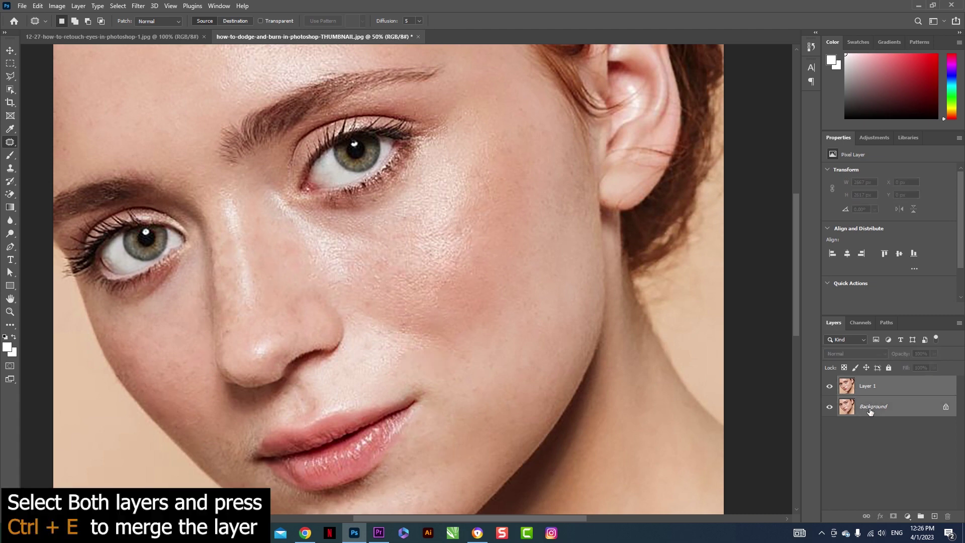
key(ctrl+e)
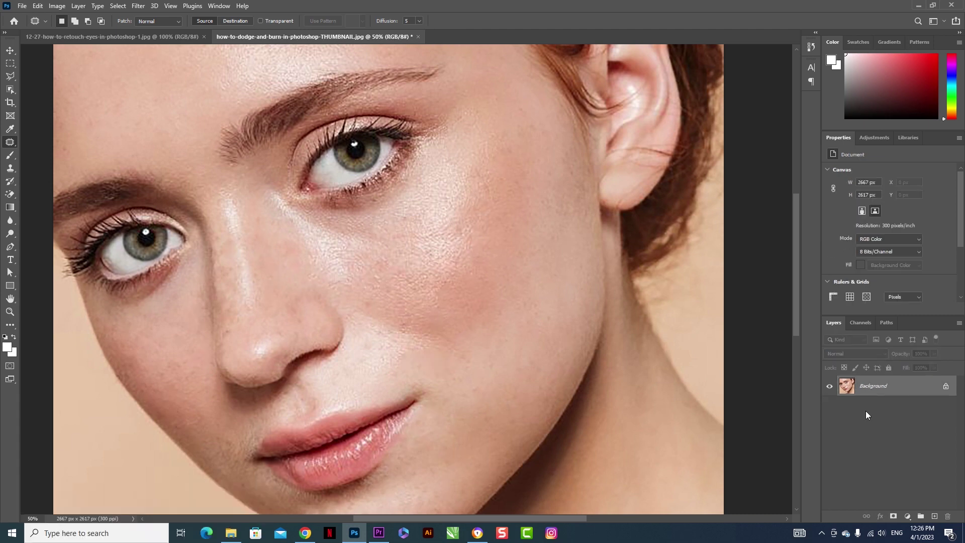
key(ctrl+j)
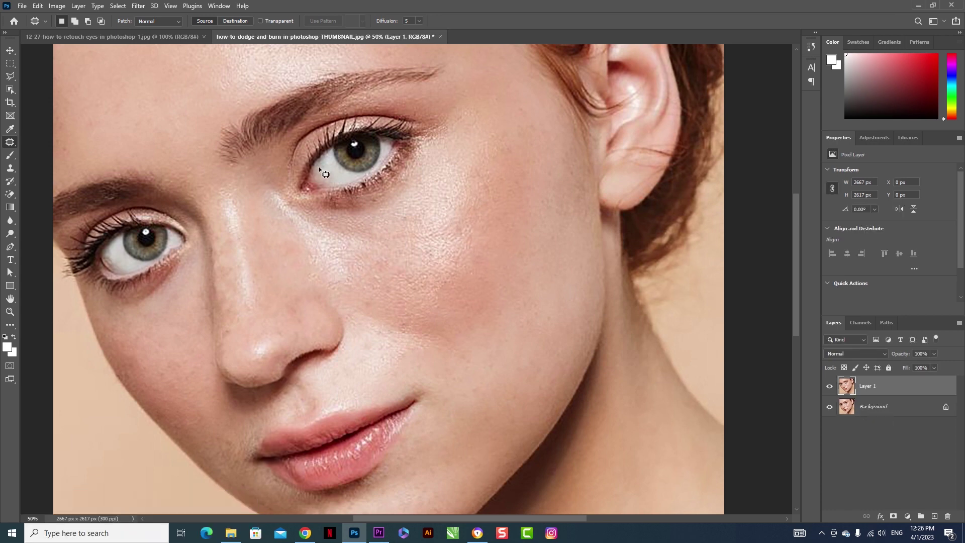
Step: Invert the colors of the duplicate layer and set its blend mode to Vivid Light
click(60, 6)
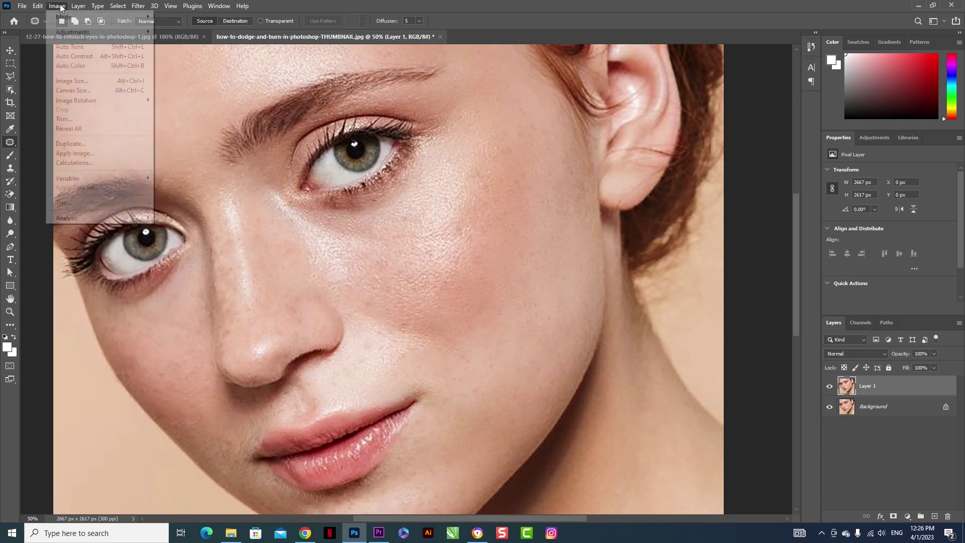
mouse_move(100, 32)
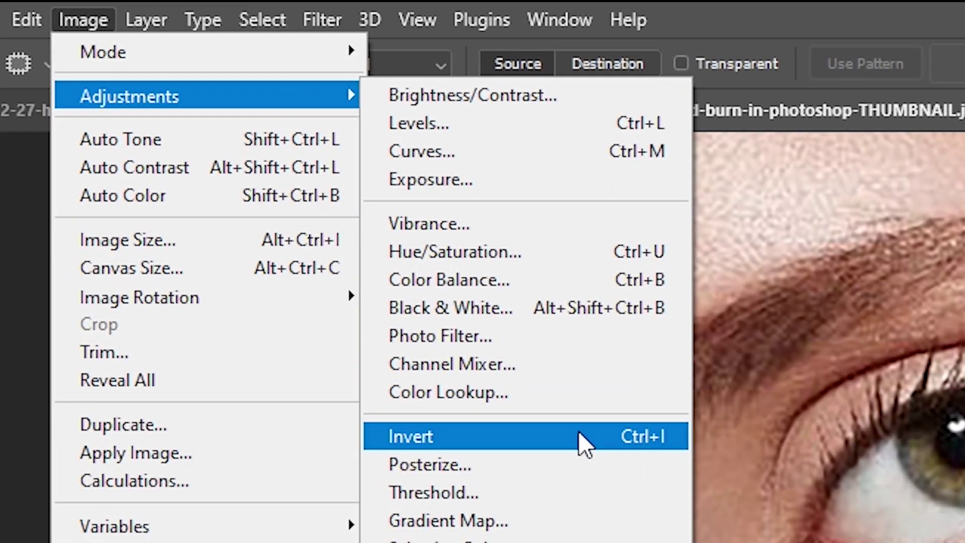
click(227, 147)
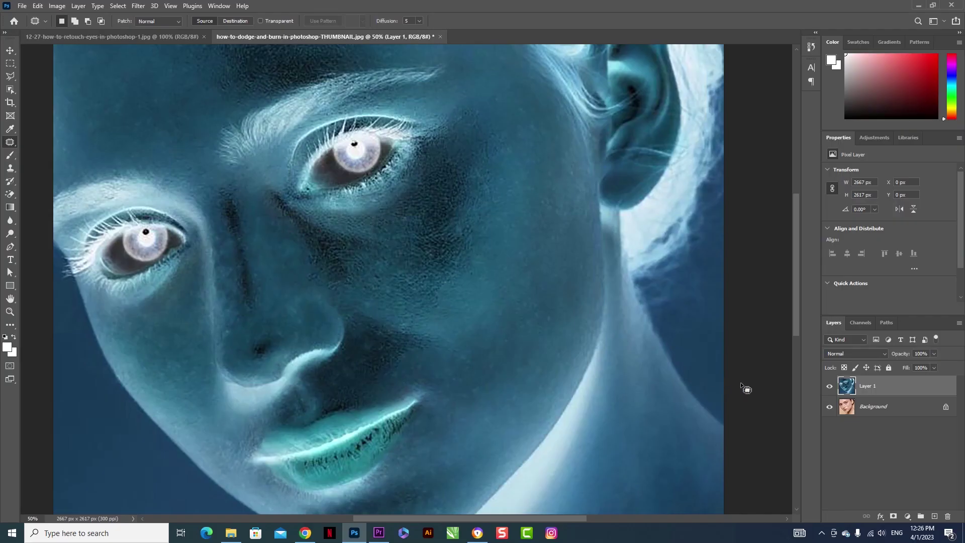
click(832, 356)
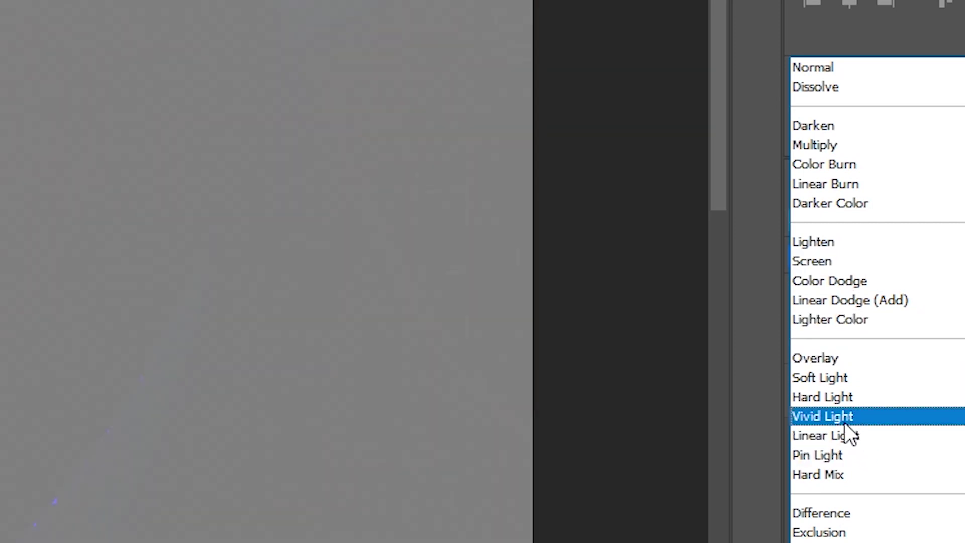
click(845, 422)
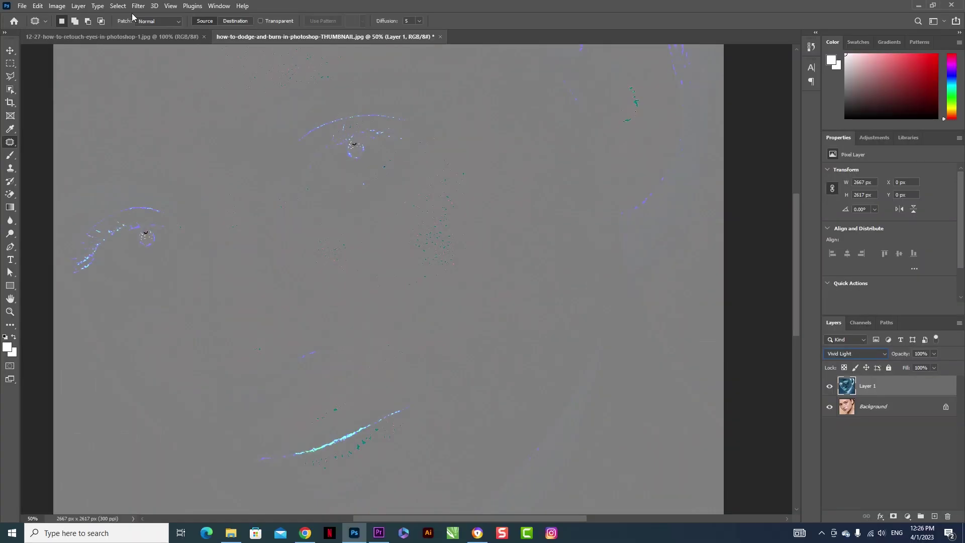
Step: Apply a High Pass filter to Layer 1 with a radius of 11.1 pixels
click(136, 6)
mouse_move(255, 224)
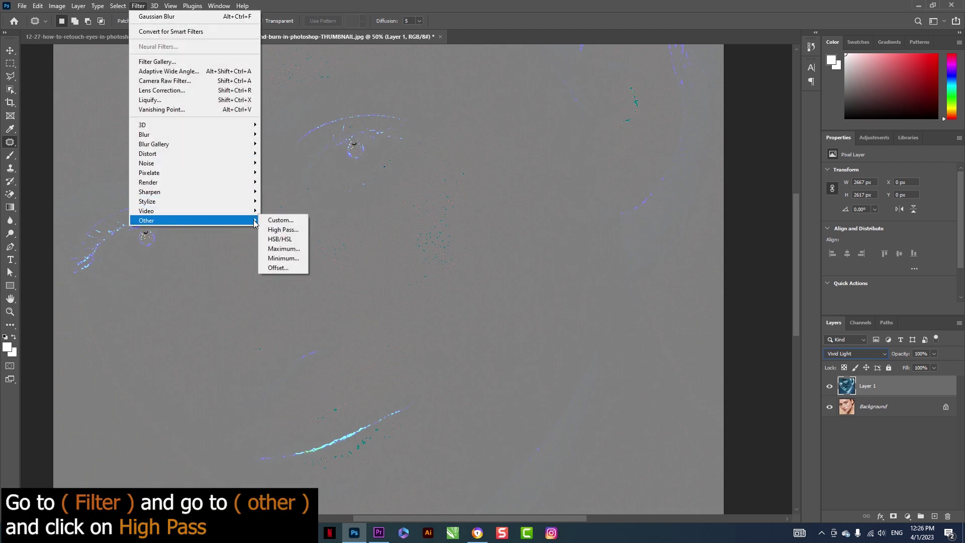
click(282, 230)
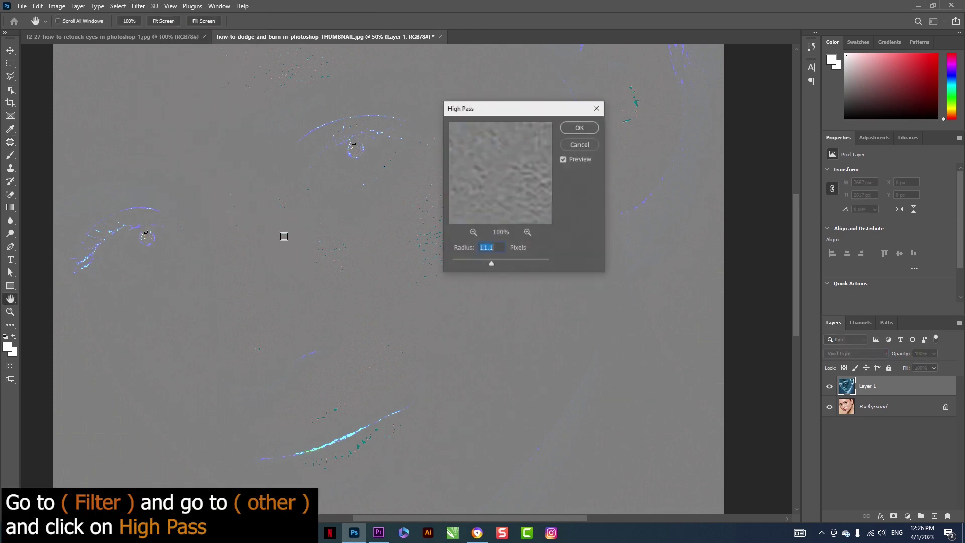
drag(494, 267, 489, 266)
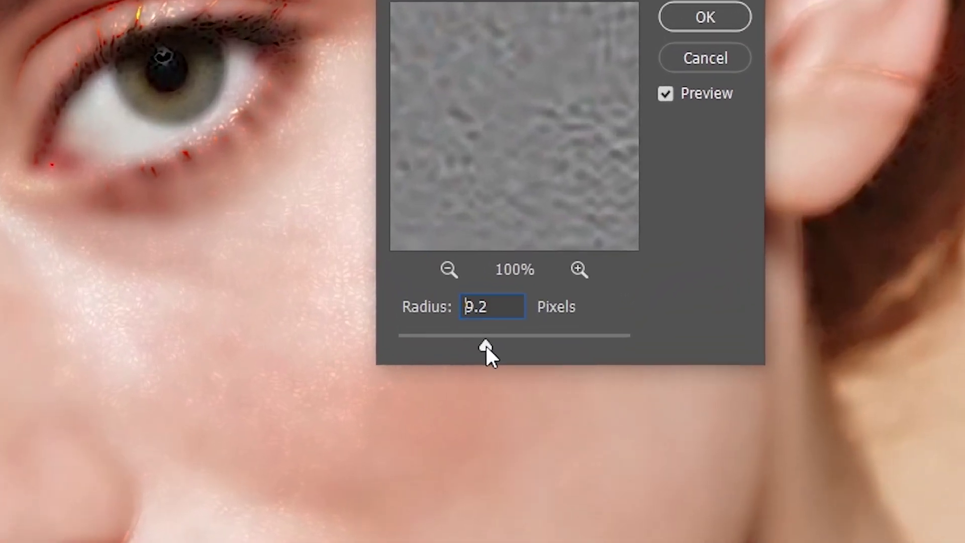
drag(486, 346, 493, 345)
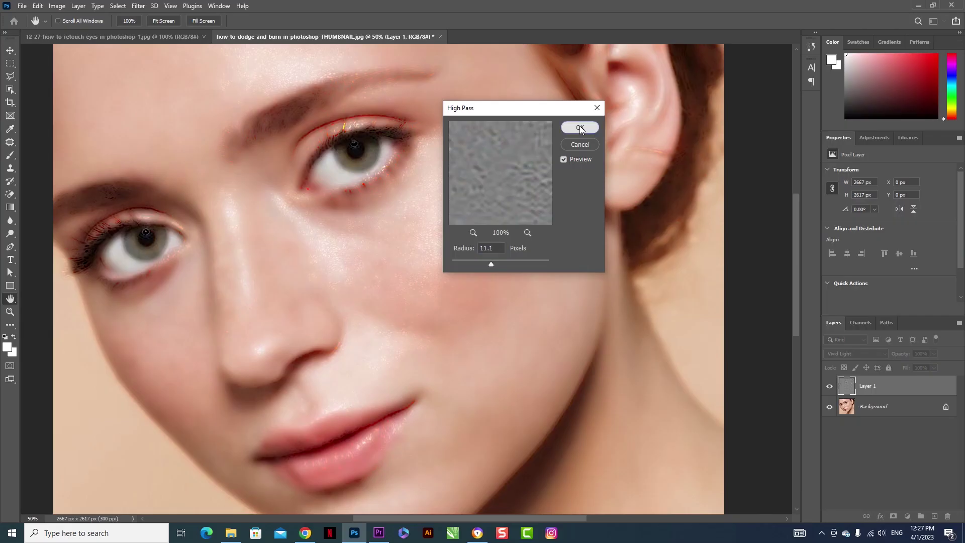
click(581, 129)
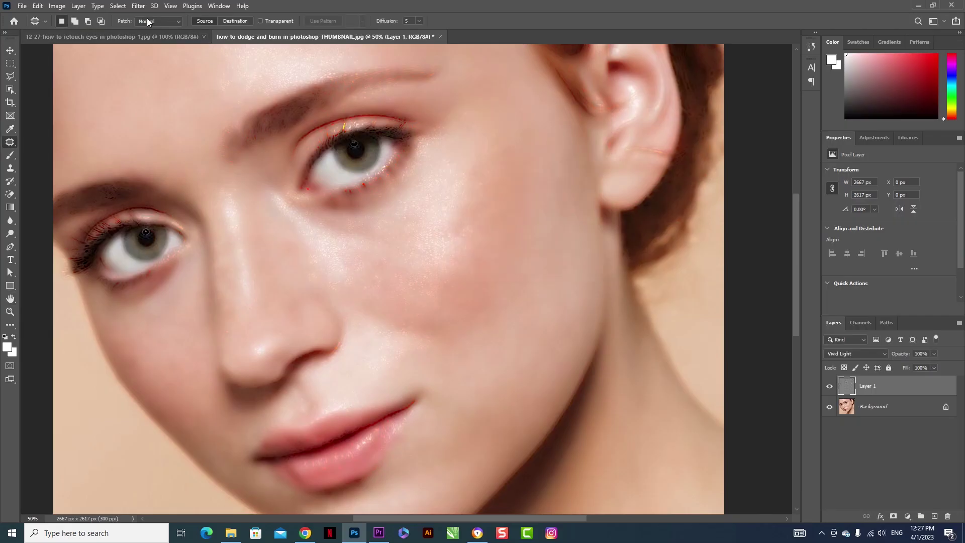
Step: Apply a Gaussian Blur to Layer 1 with a radius of 5.0 pixels
click(139, 7)
mouse_move(165, 133)
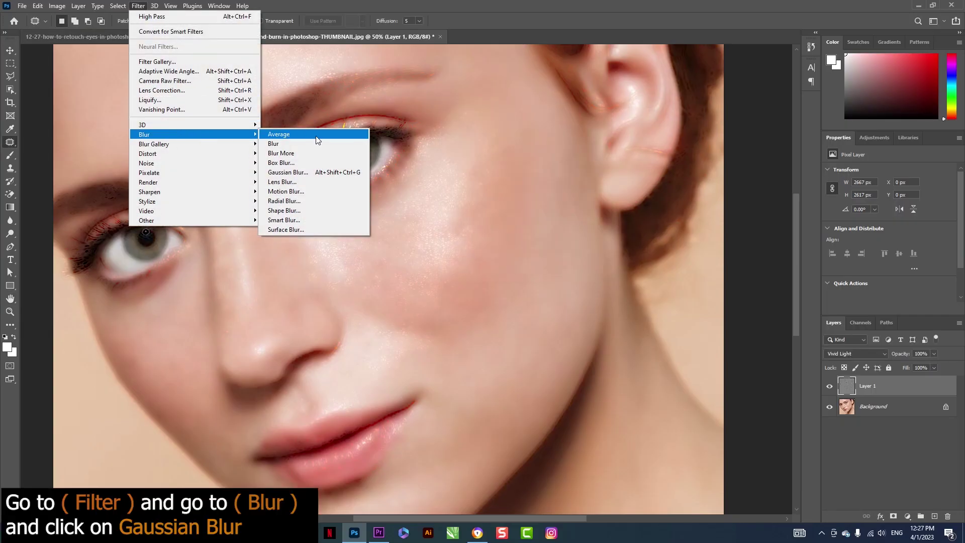
click(337, 176)
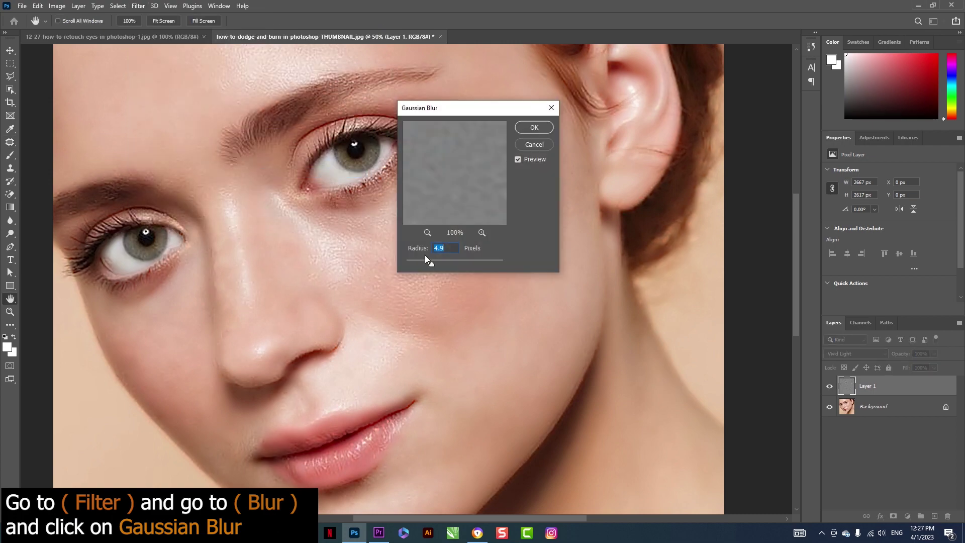
drag(433, 264, 429, 262)
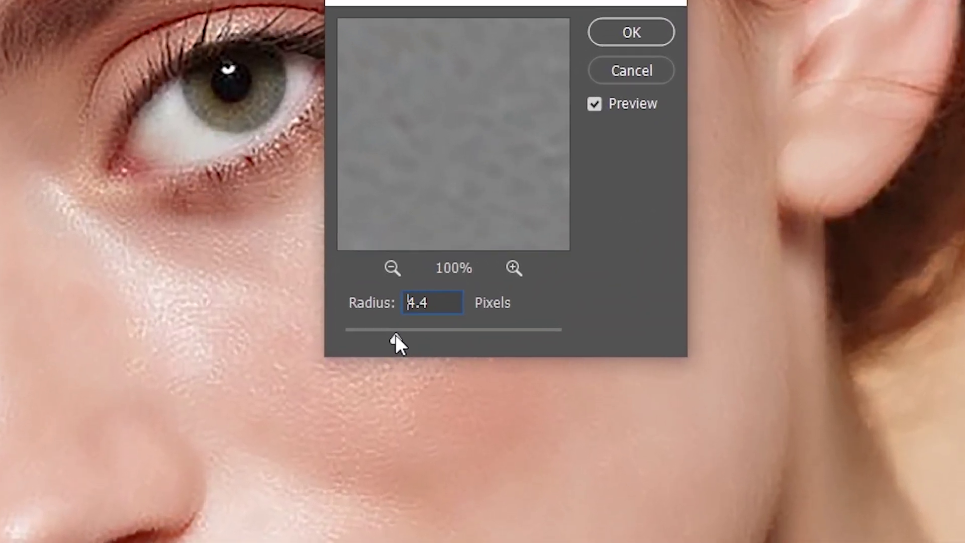
drag(395, 334, 399, 334)
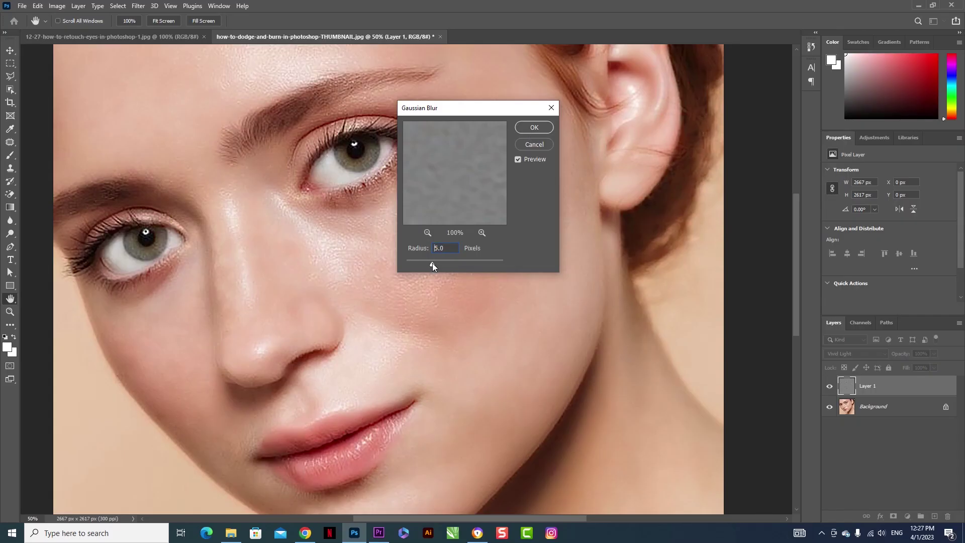
click(534, 128)
key(j)
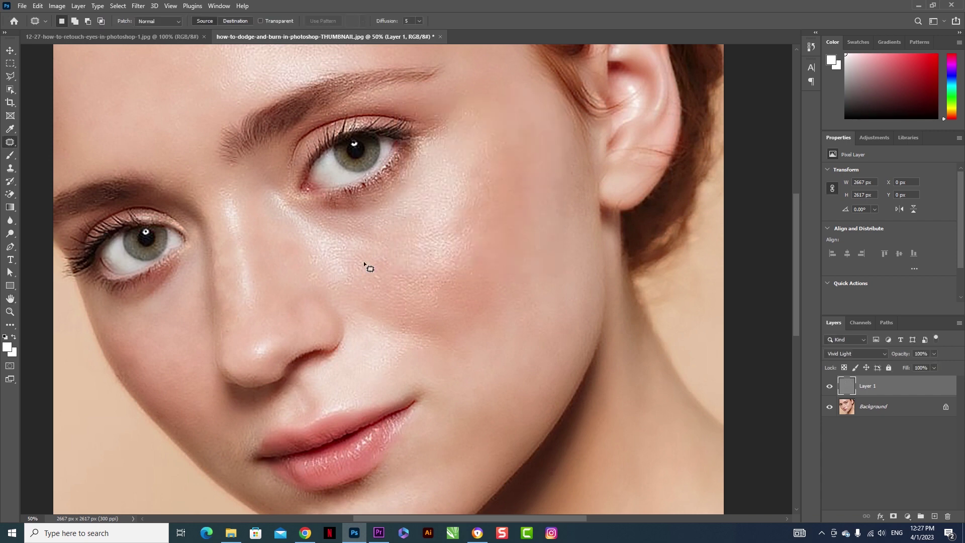
Step: Add a black mask to Layer 1 and set up the Brush tool with white foreground color and 100% opacity
alt+click(894, 517)
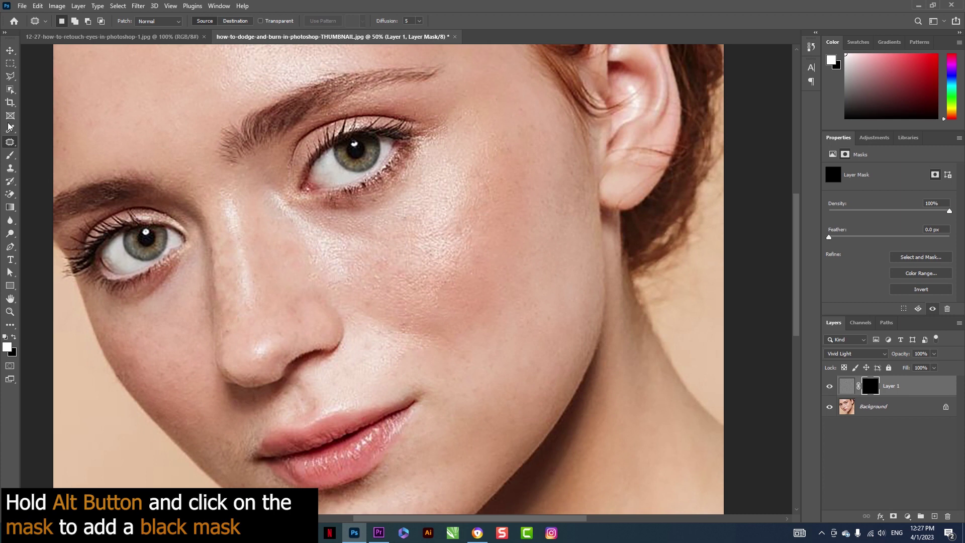
click(11, 156)
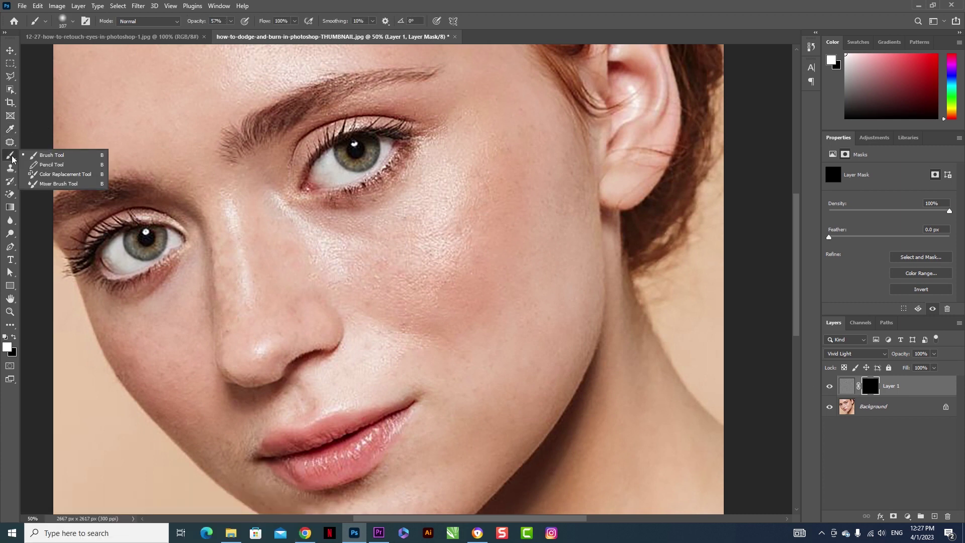
click(40, 158)
click(8, 348)
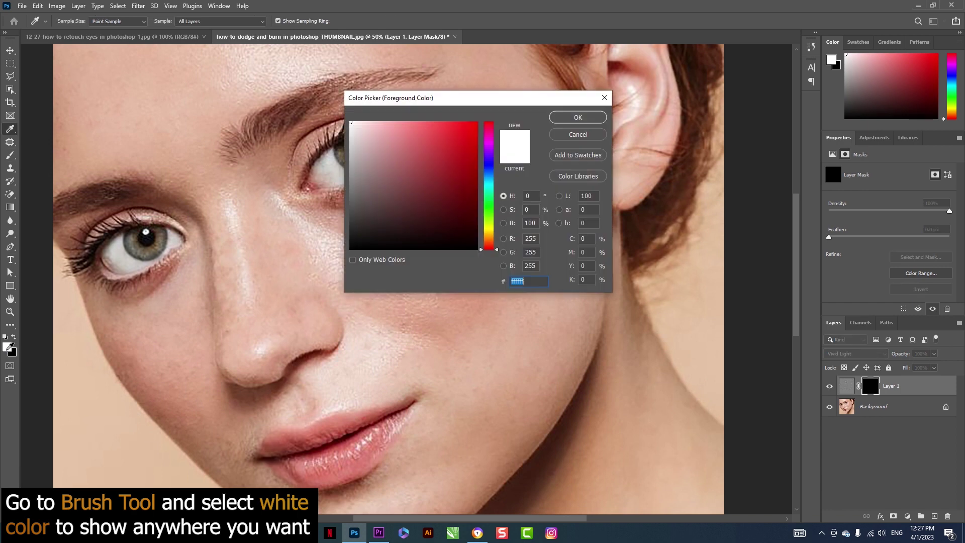
click(559, 119)
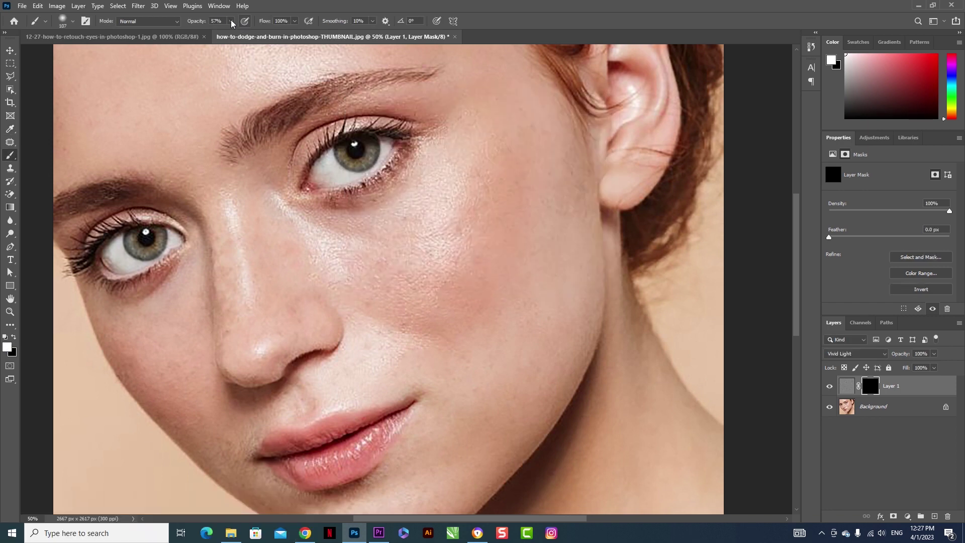
drag(198, 20, 312, 28)
Step: Paint white on the mask over the ear-side cheek and jaw, reducing the soft brush from 600 to 400 px
drag(434, 284, 421, 300)
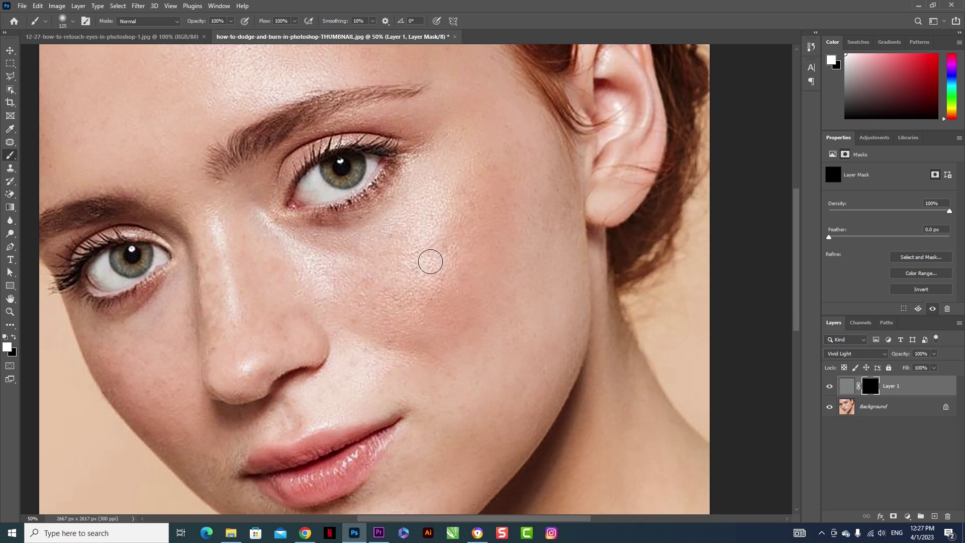
key(bracketright)
key(bracketright)
key(bracketright)
key(bracketright)
key(bracketright)
key(bracketright)
key(bracketright)
key(bracketright)
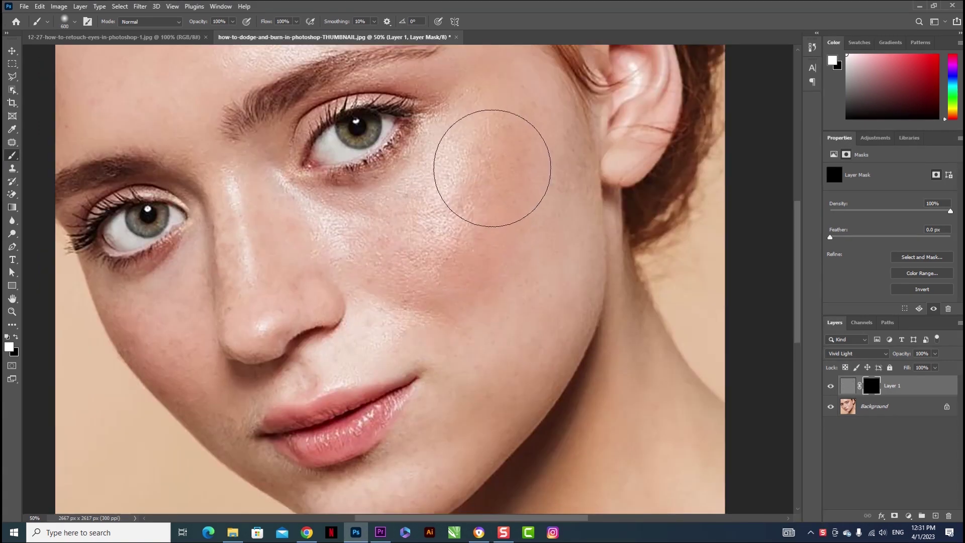
key(bracketleft)
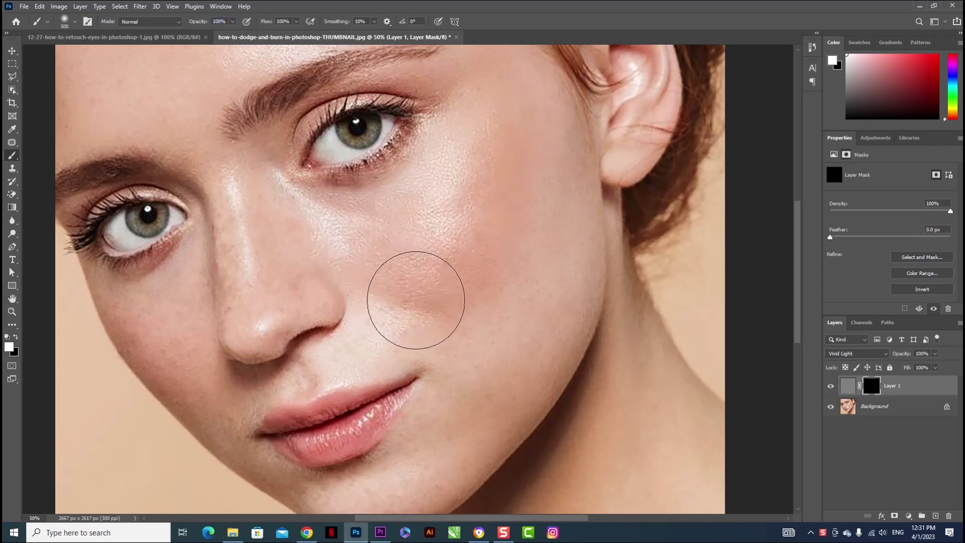
mouse_move(515, 320)
mouse_down()
mouse_move(478, 386)
mouse_move(501, 362)
mouse_move(507, 309)
mouse_up()
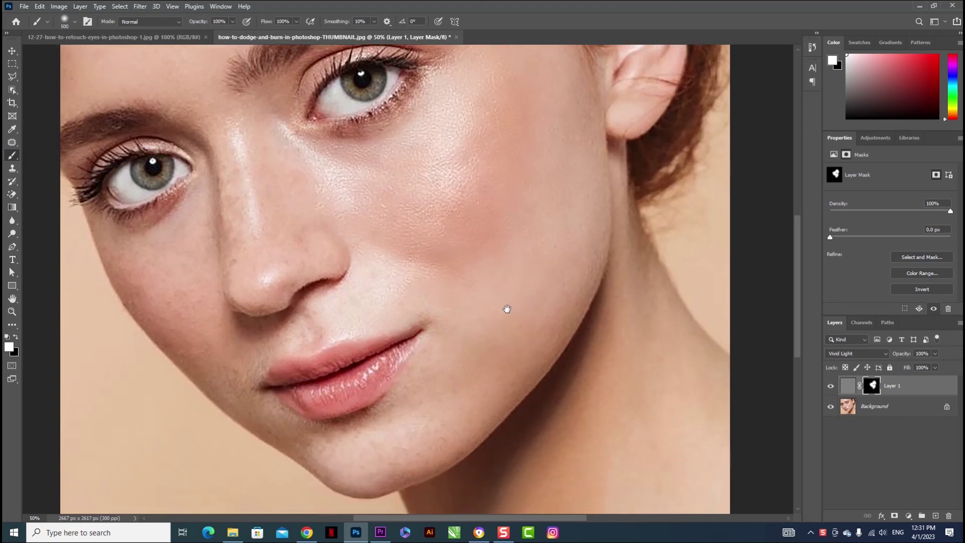
key(bracketleft)
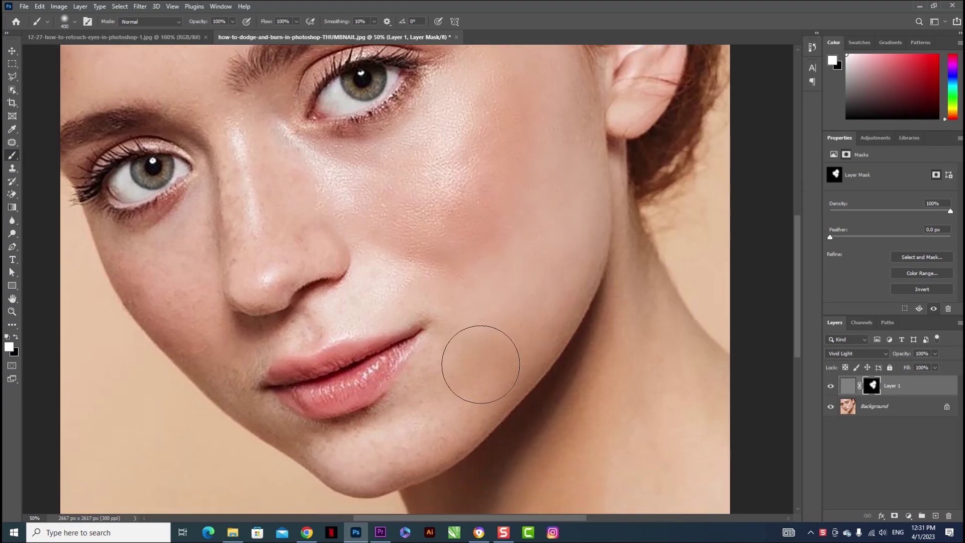
Step: Reveal the smoothing on the forehead through the mask and lower the brush opacity to 53%
drag(272, 196, 381, 452)
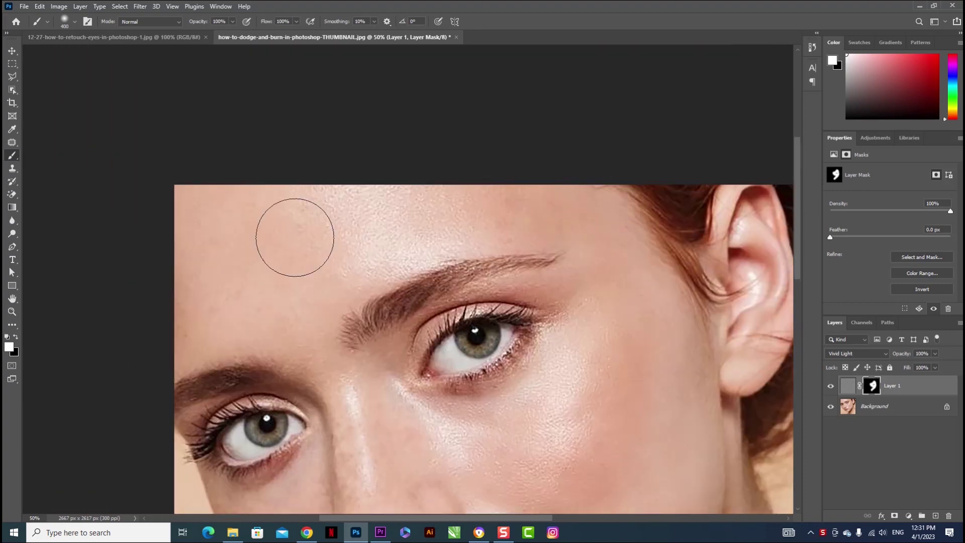
key(5)
key(3)
Step: Paint the smoothing in over the nose and the far cheek, reducing the brush to 250 px
drag(354, 384, 270, 181)
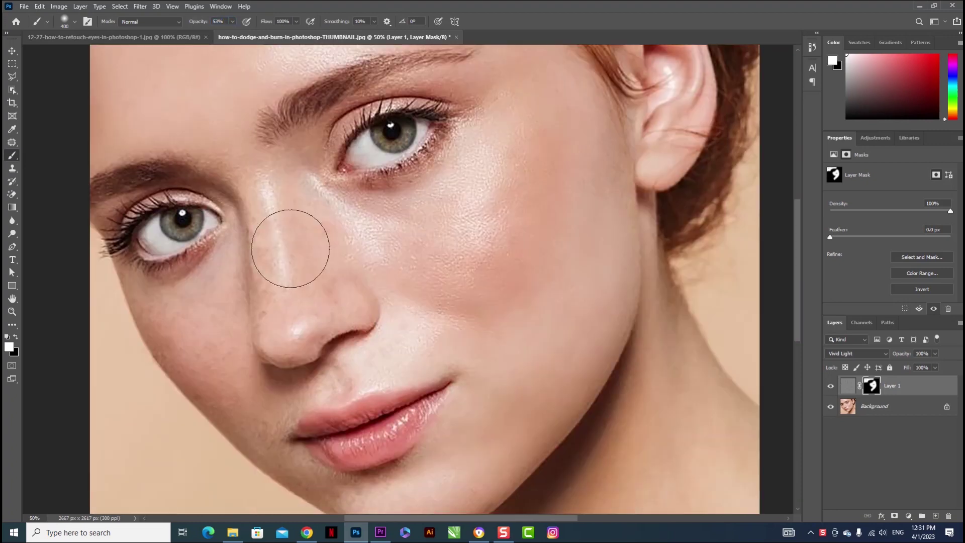
key(bracketleft)
key(bracketleft)
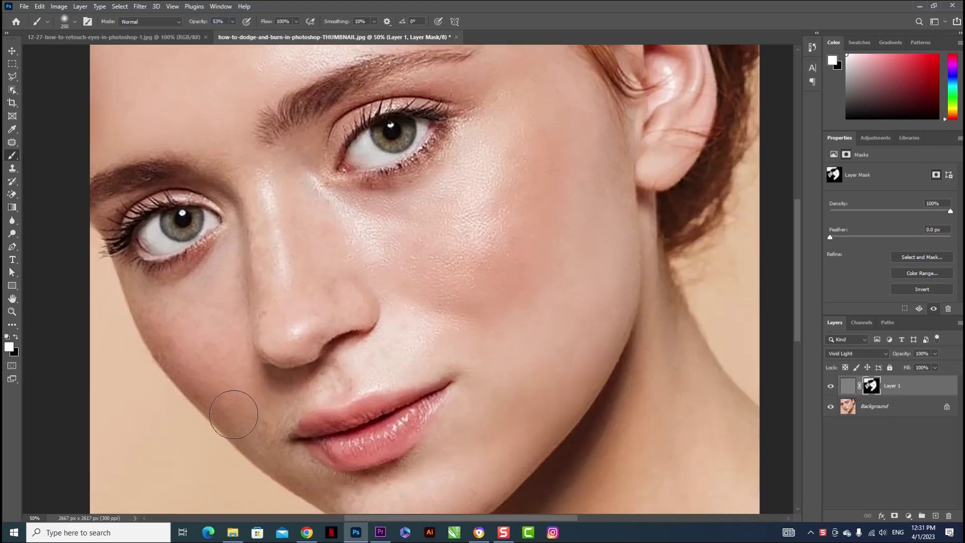
drag(261, 435, 225, 389)
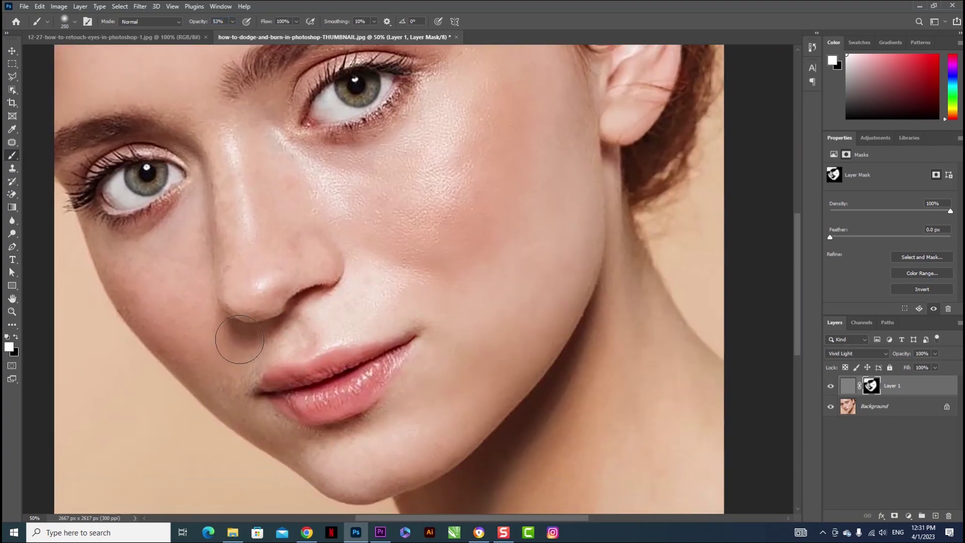
Step: Fill in the smoothing on the remaining skin around the eyes, nose and mouth with the 250 px brush at 53% opacity
drag(393, 305, 289, 393)
drag(253, 314, 294, 389)
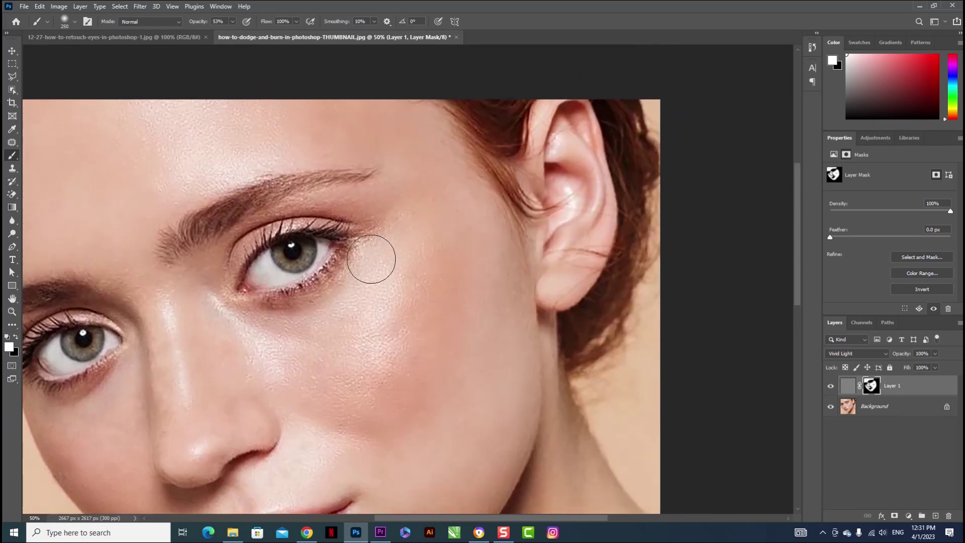
drag(393, 252, 380, 328)
drag(496, 366, 428, 189)
drag(424, 325, 413, 146)
drag(320, 318, 356, 367)
drag(229, 394, 290, 451)
drag(195, 371, 244, 451)
drag(190, 399, 167, 373)
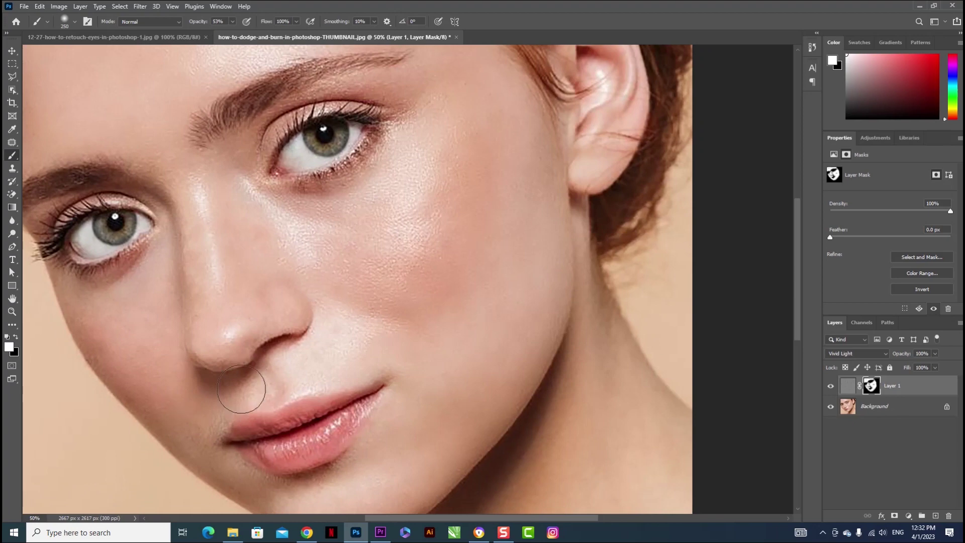
Step: Fit the whole portrait in view and compare the skin before and after by toggling the visibility of Layer 1
scroll(403, 397, down, 2)
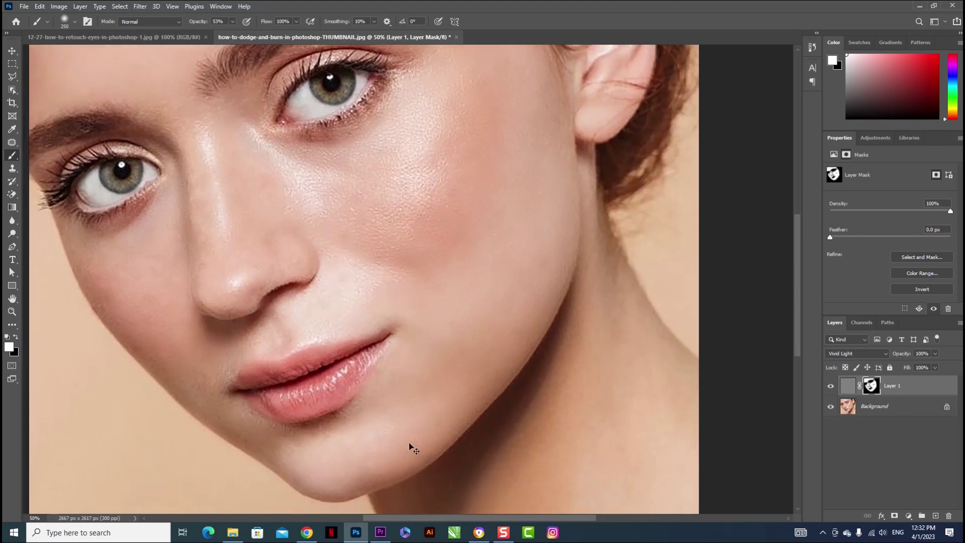
ctrl+alt+click(379, 354)
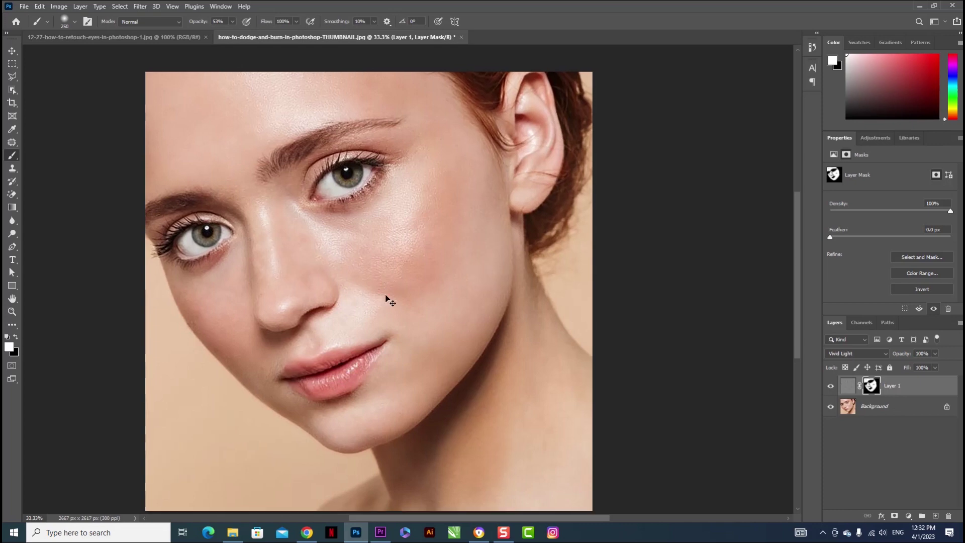
key(ctrl+0)
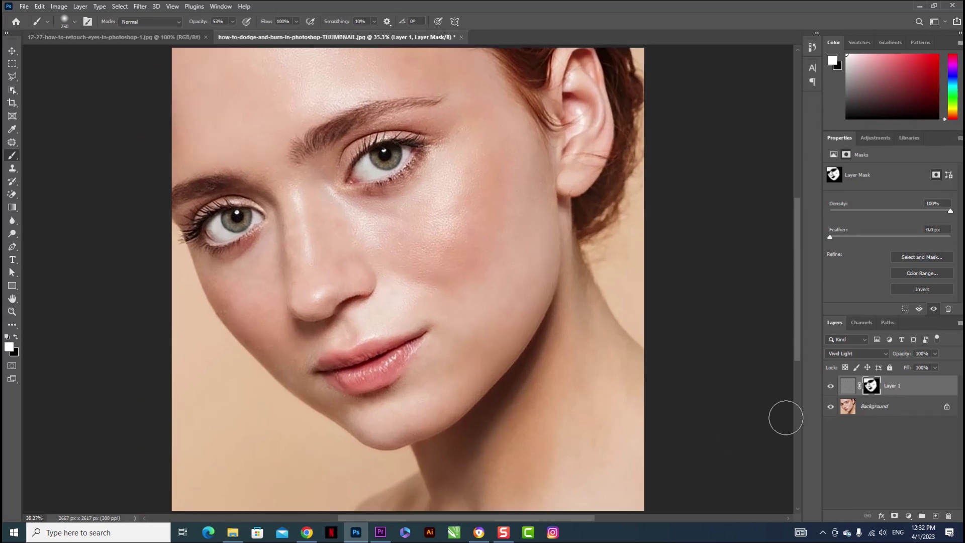
click(831, 387)
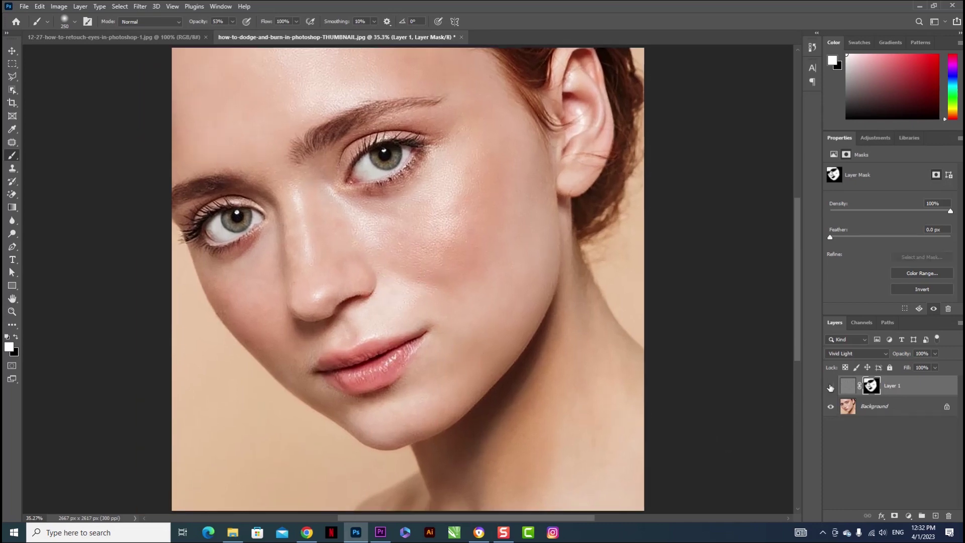
click(831, 387)
click(831, 387)
click(831, 387)
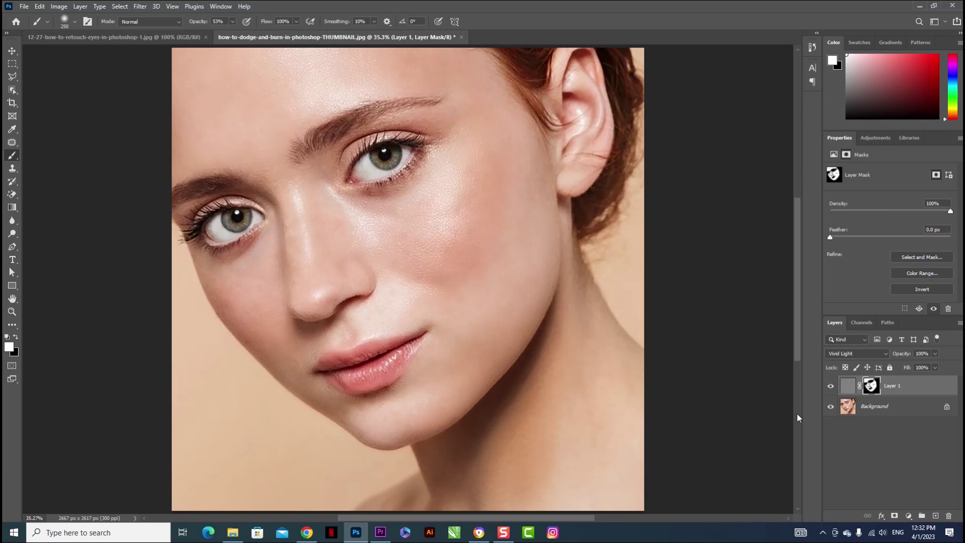